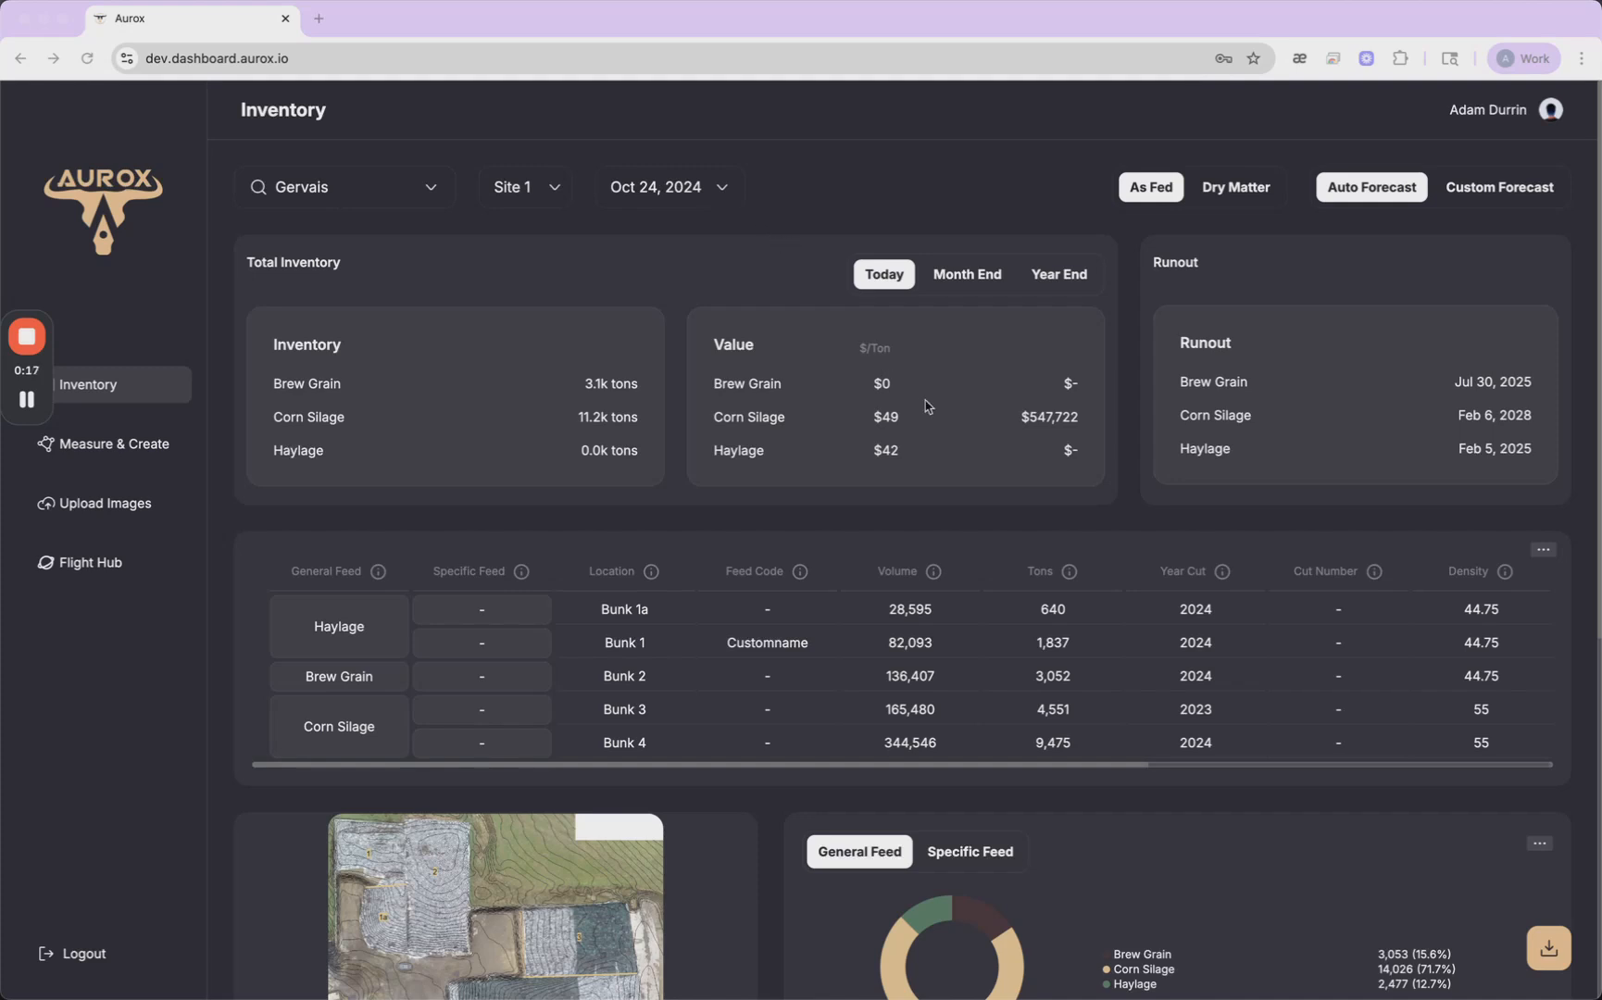
- Review the Inventory page's totals, bunk table, site map, feed breakdown and forecast charts
scroll(906, 517, down, 5)
scroll(906, 517, up, 5)
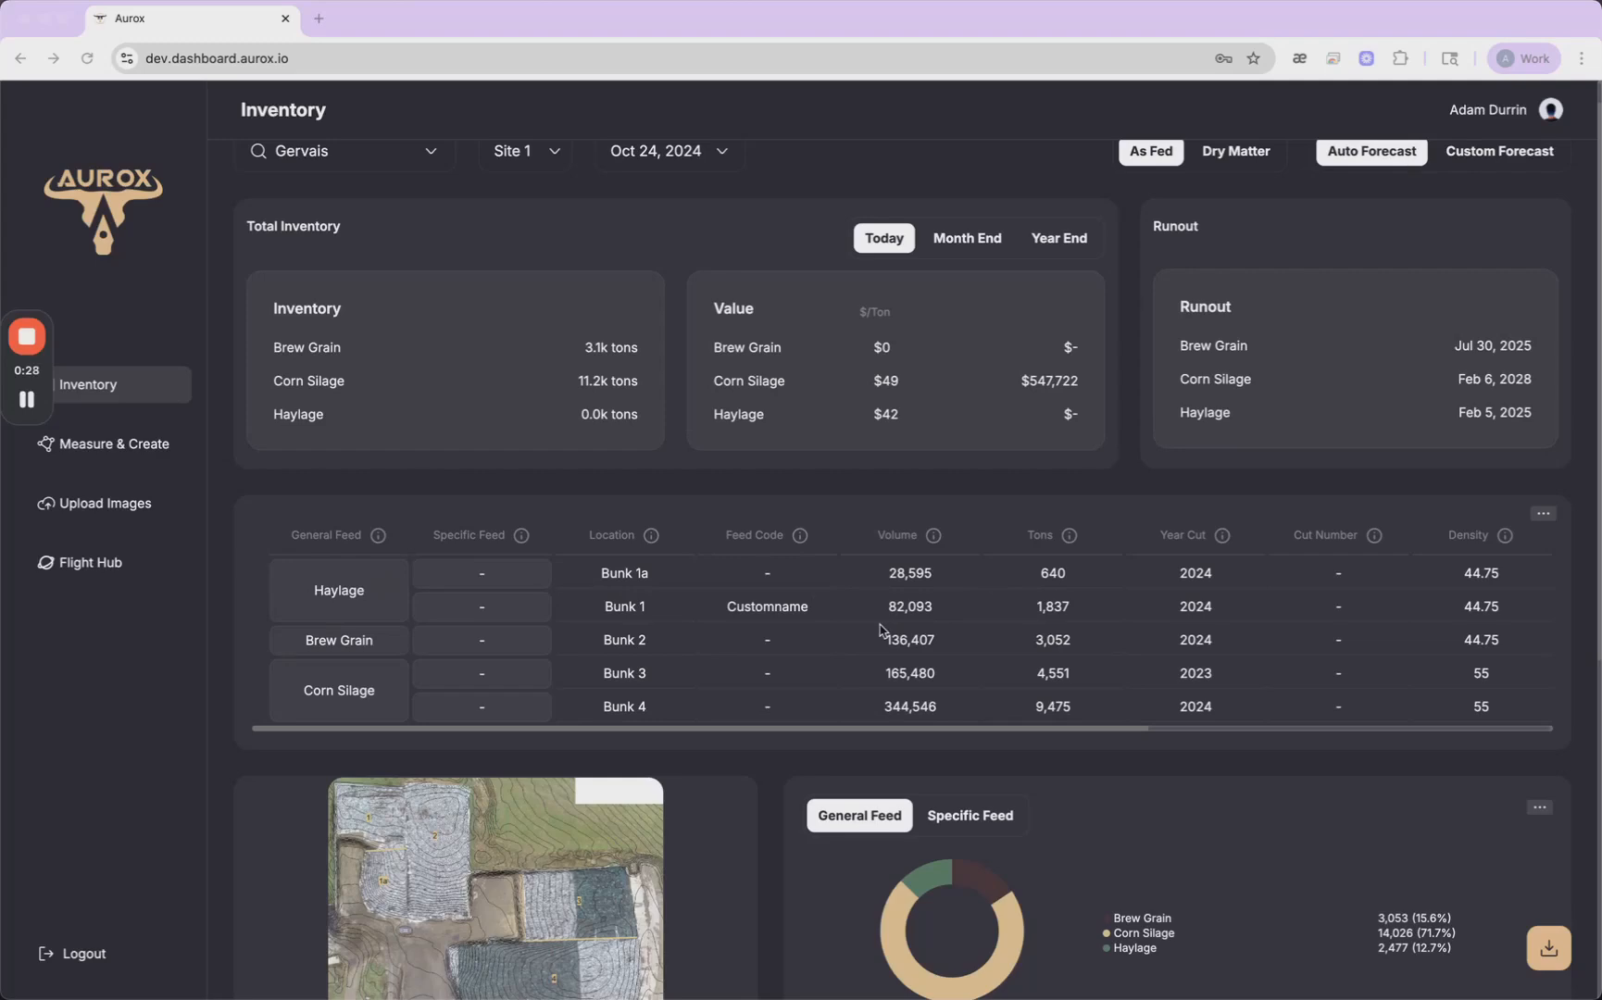
scroll(889, 648, down, 5)
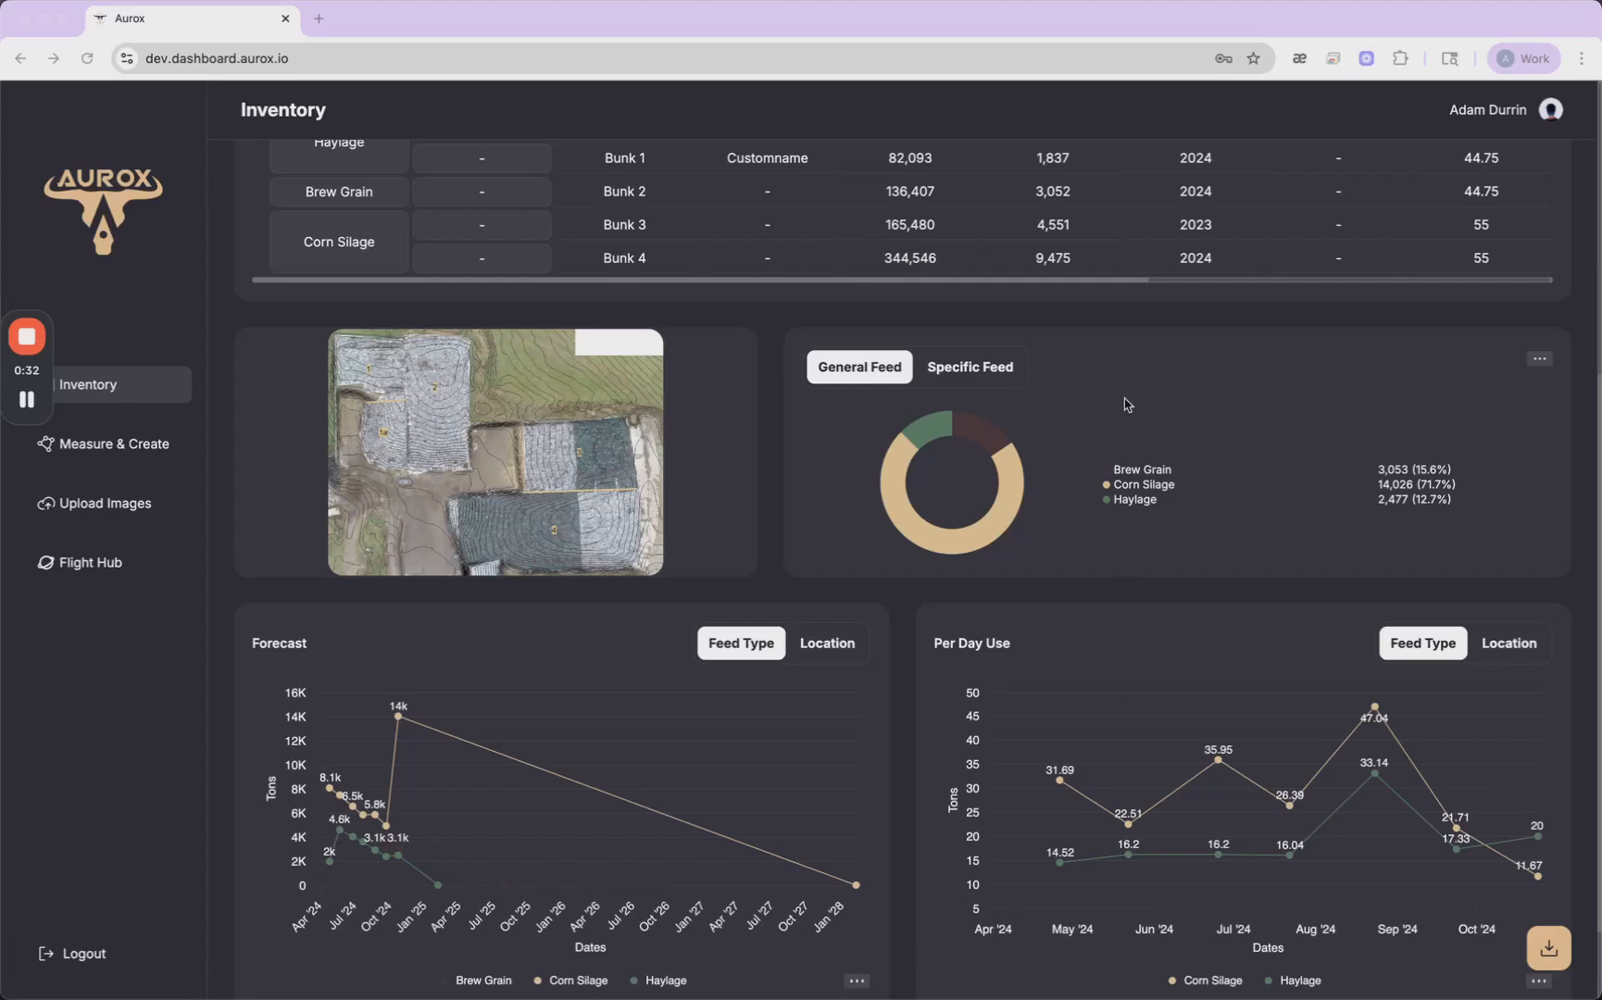
scroll(1127, 405, up, 2)
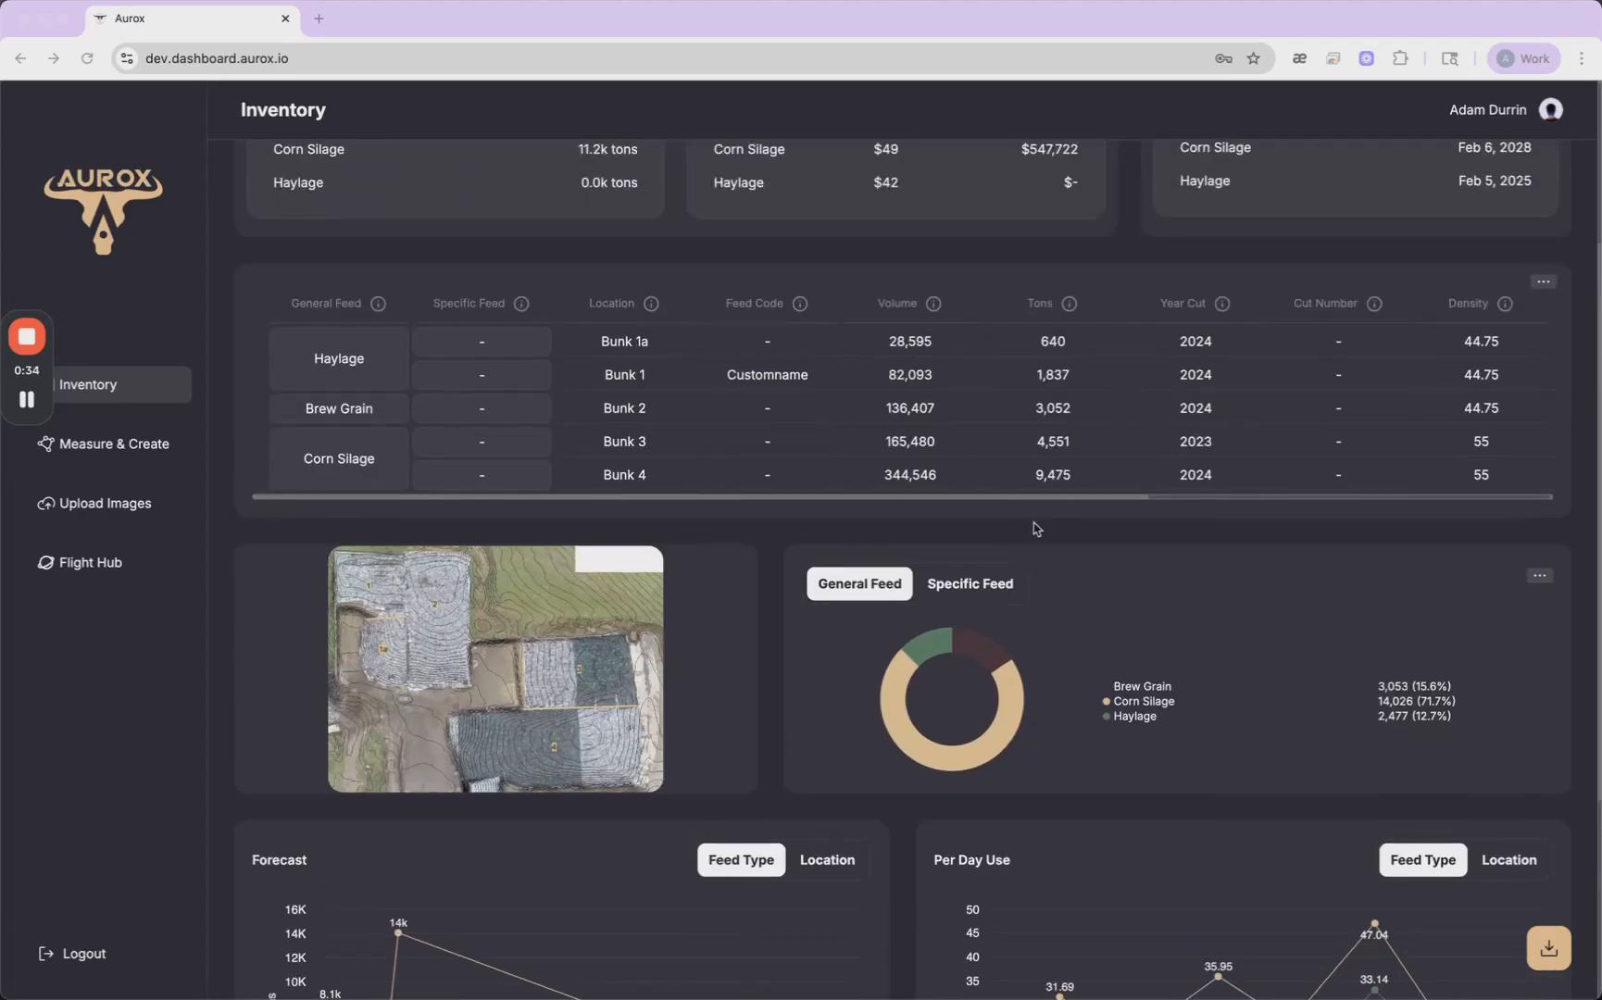
scroll(1038, 529, up, 2)
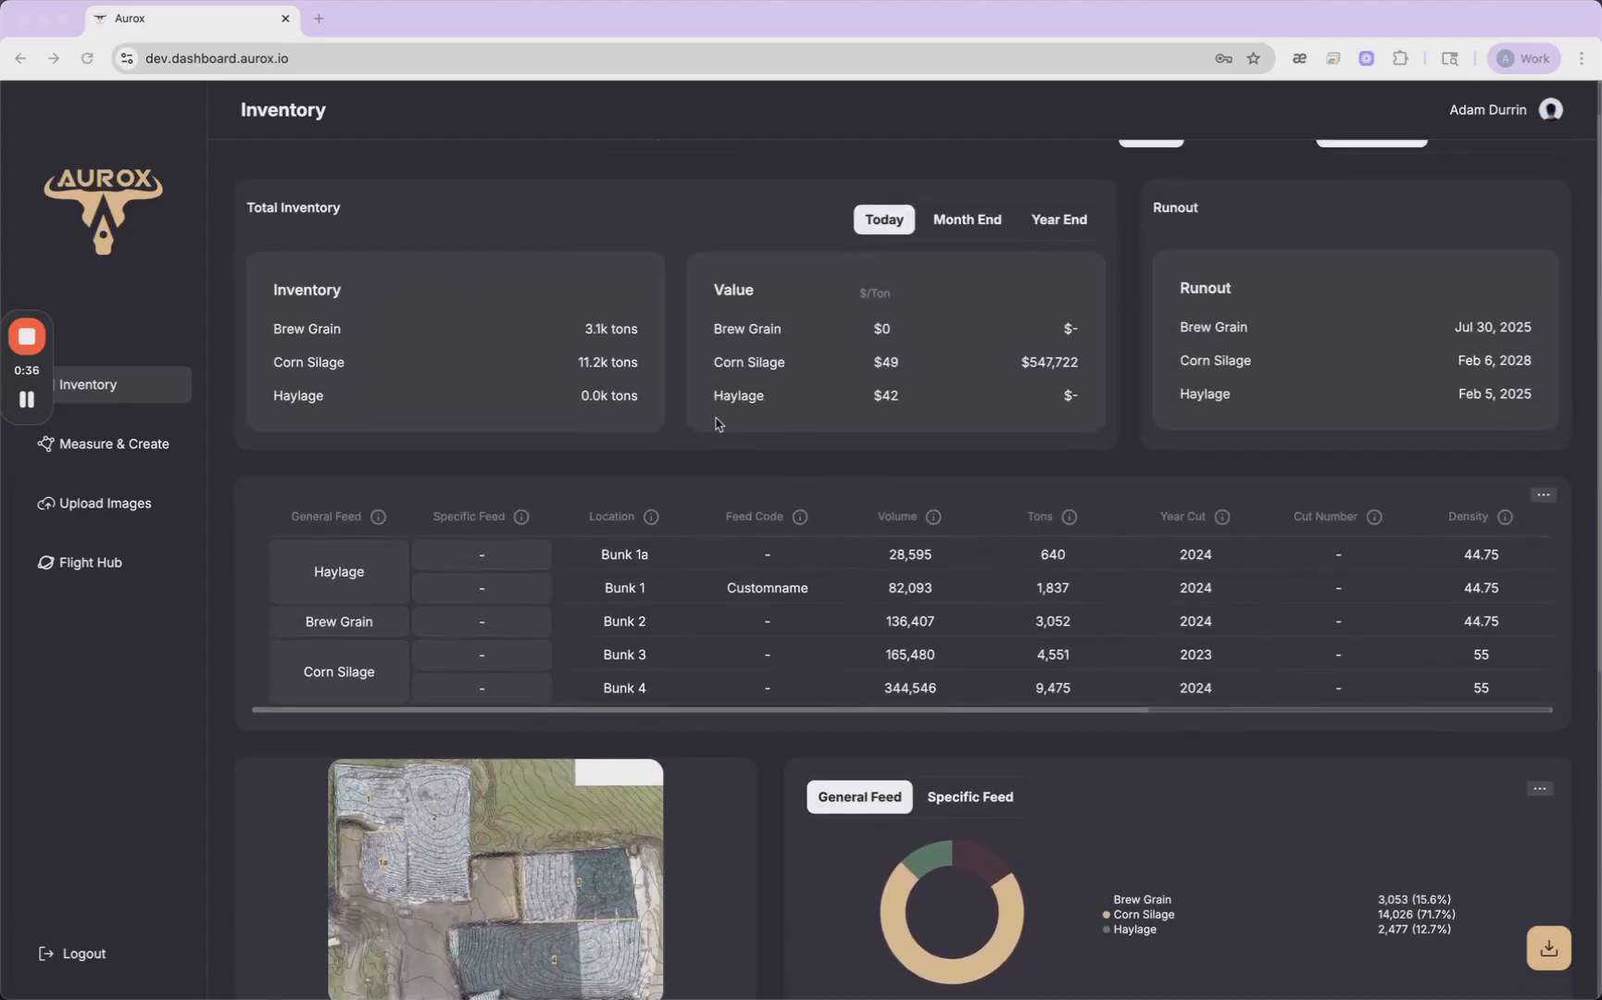
scroll(731, 342, up, 1)
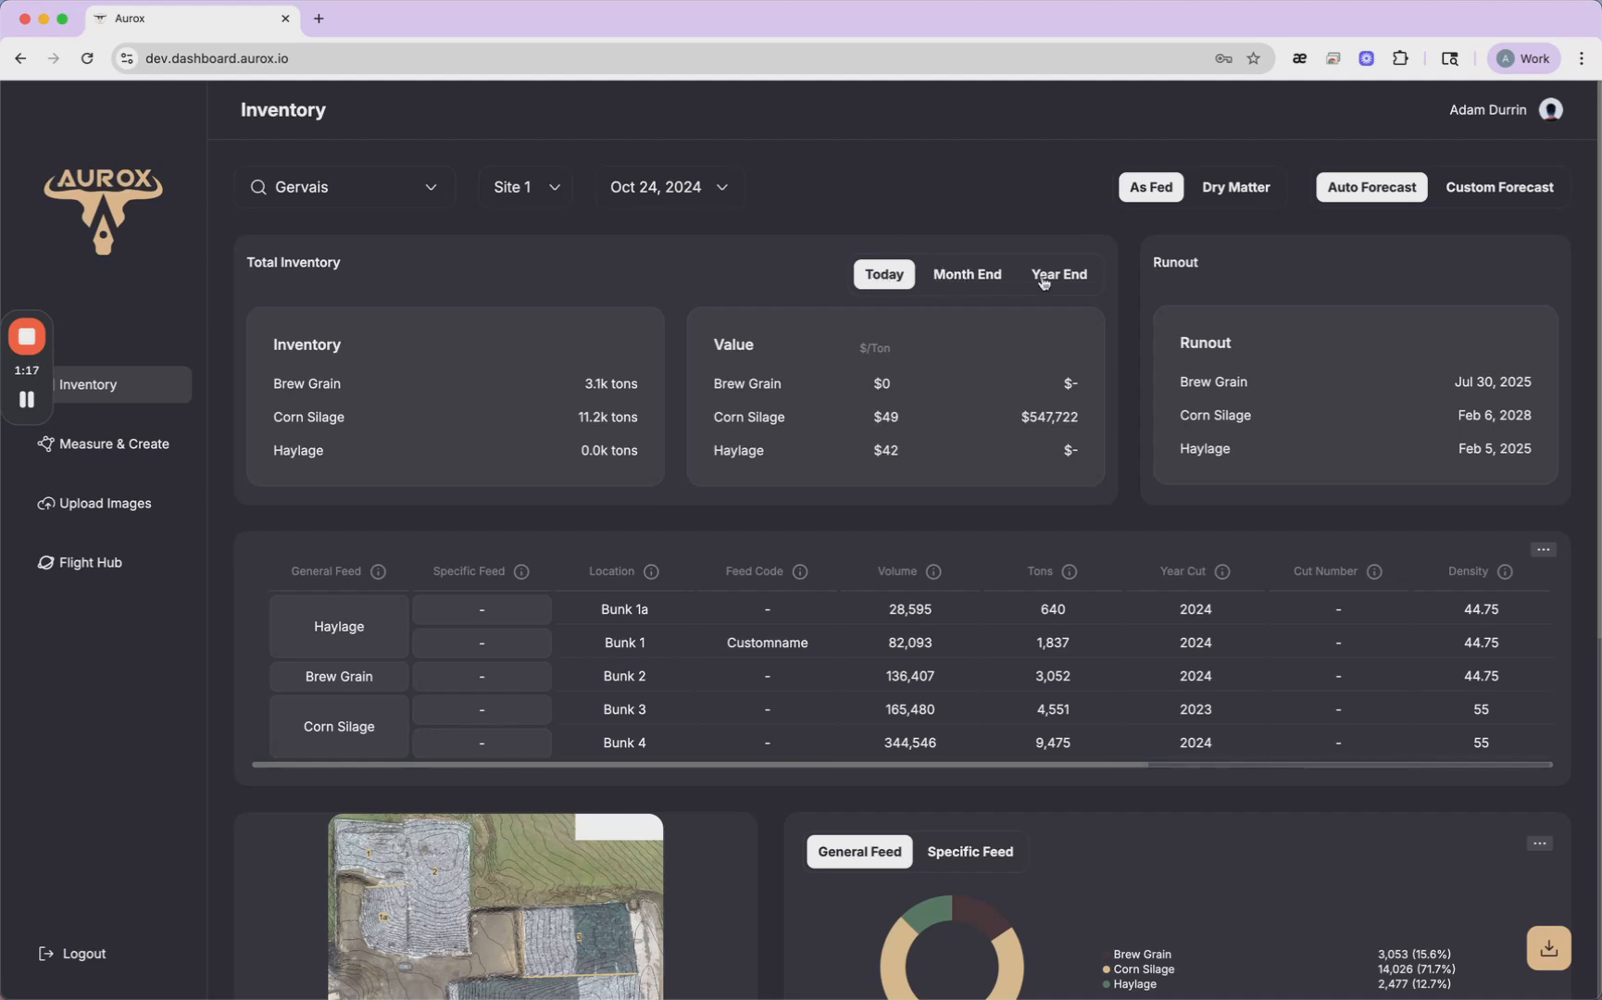
- Open the Bunk 1a record for editing and add a new feed type named "custom" to it
scroll(790, 543, down, 3)
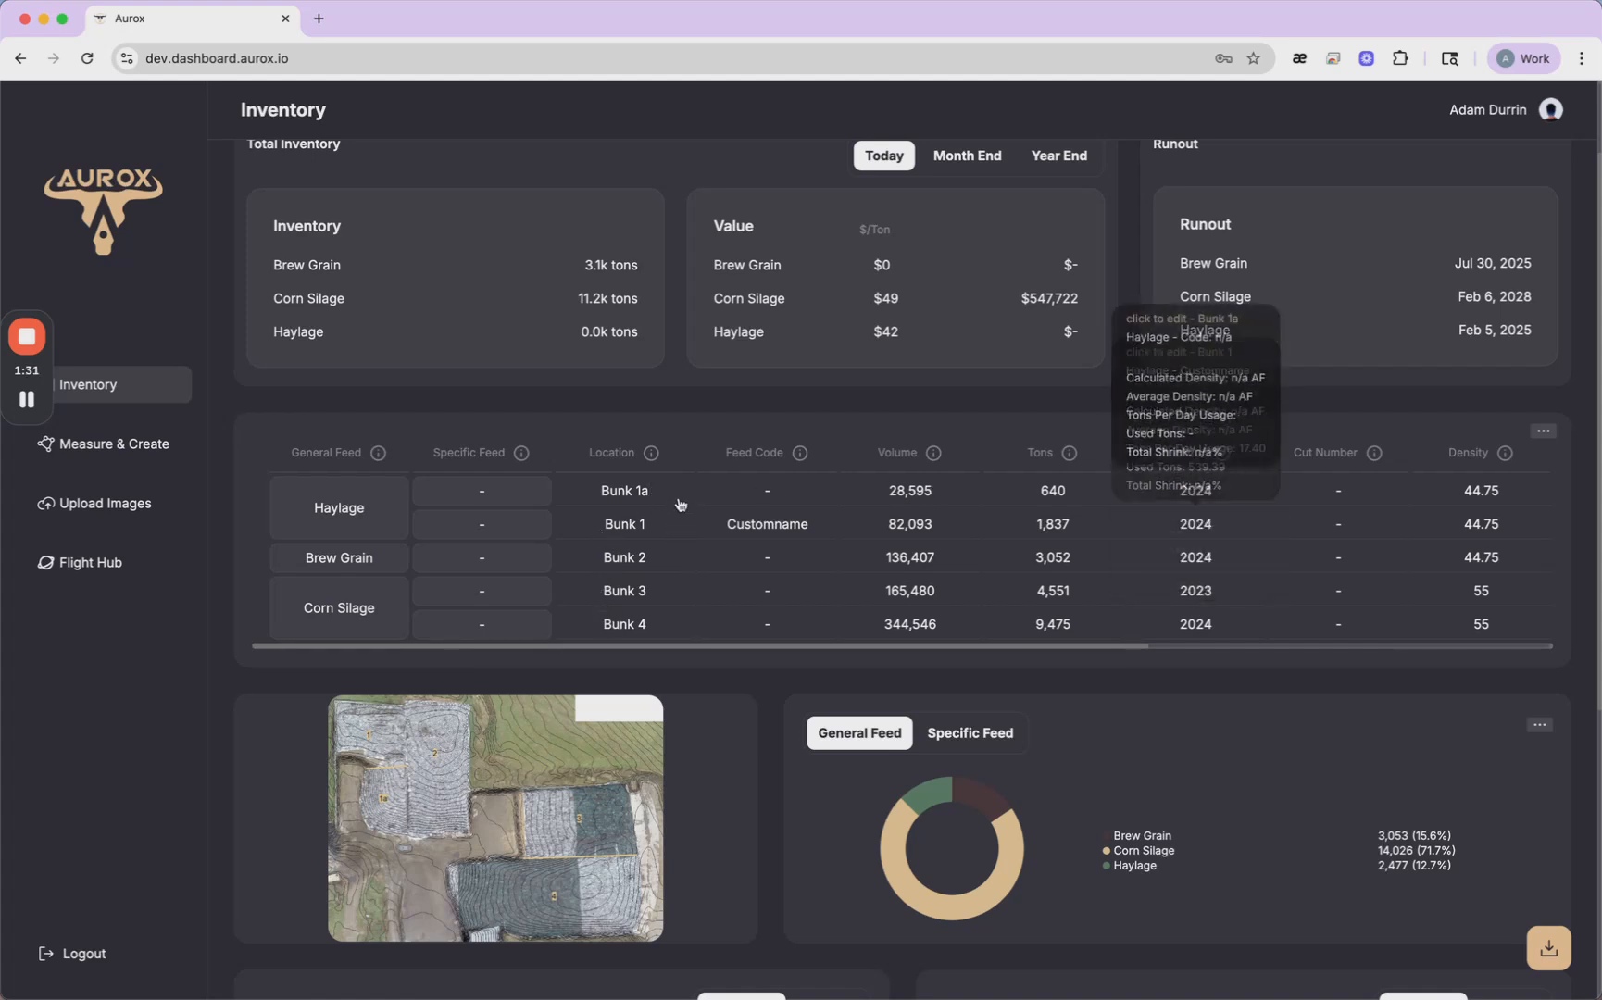
click(672, 495)
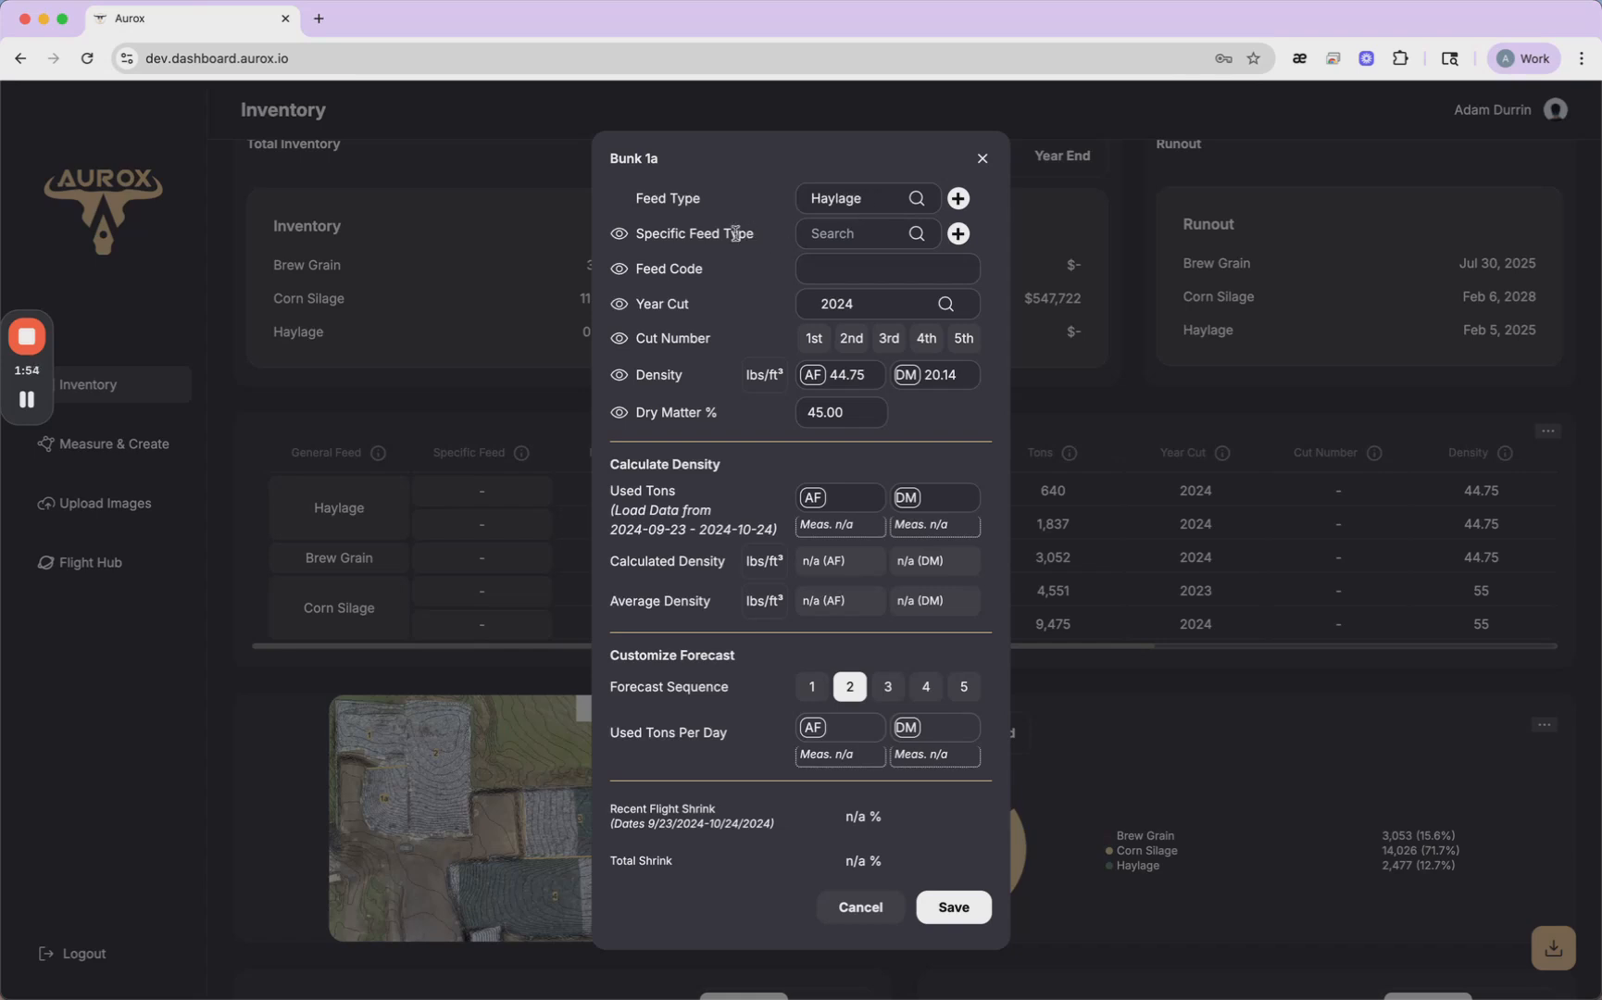
click(864, 230)
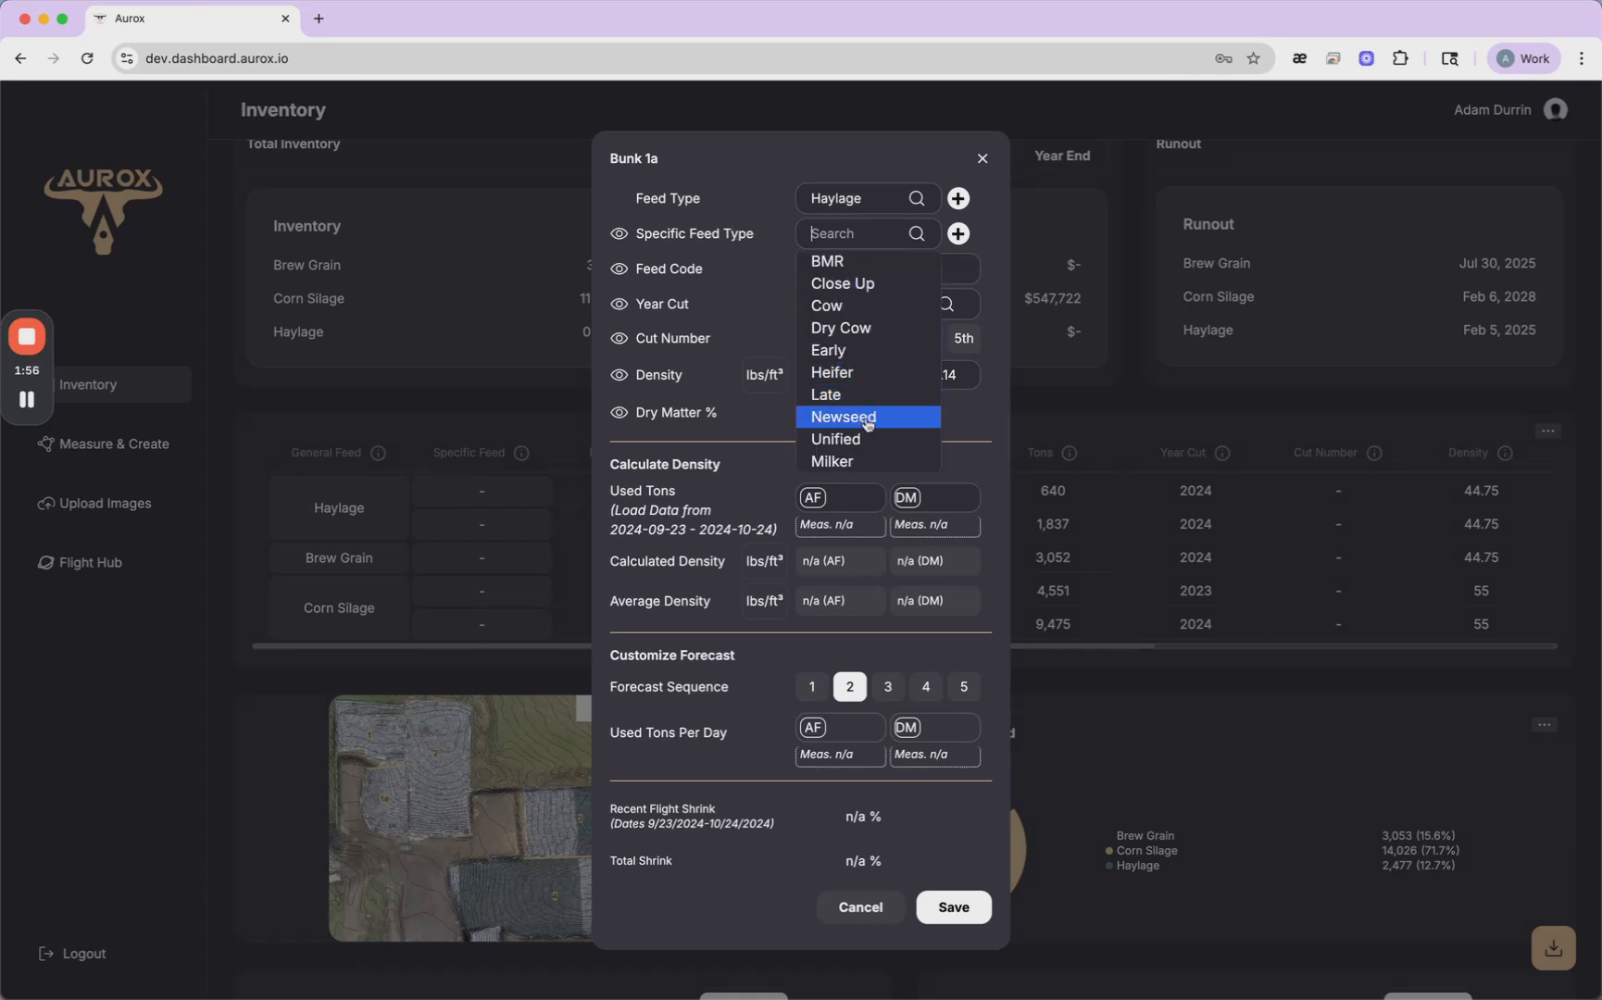
click(780, 243)
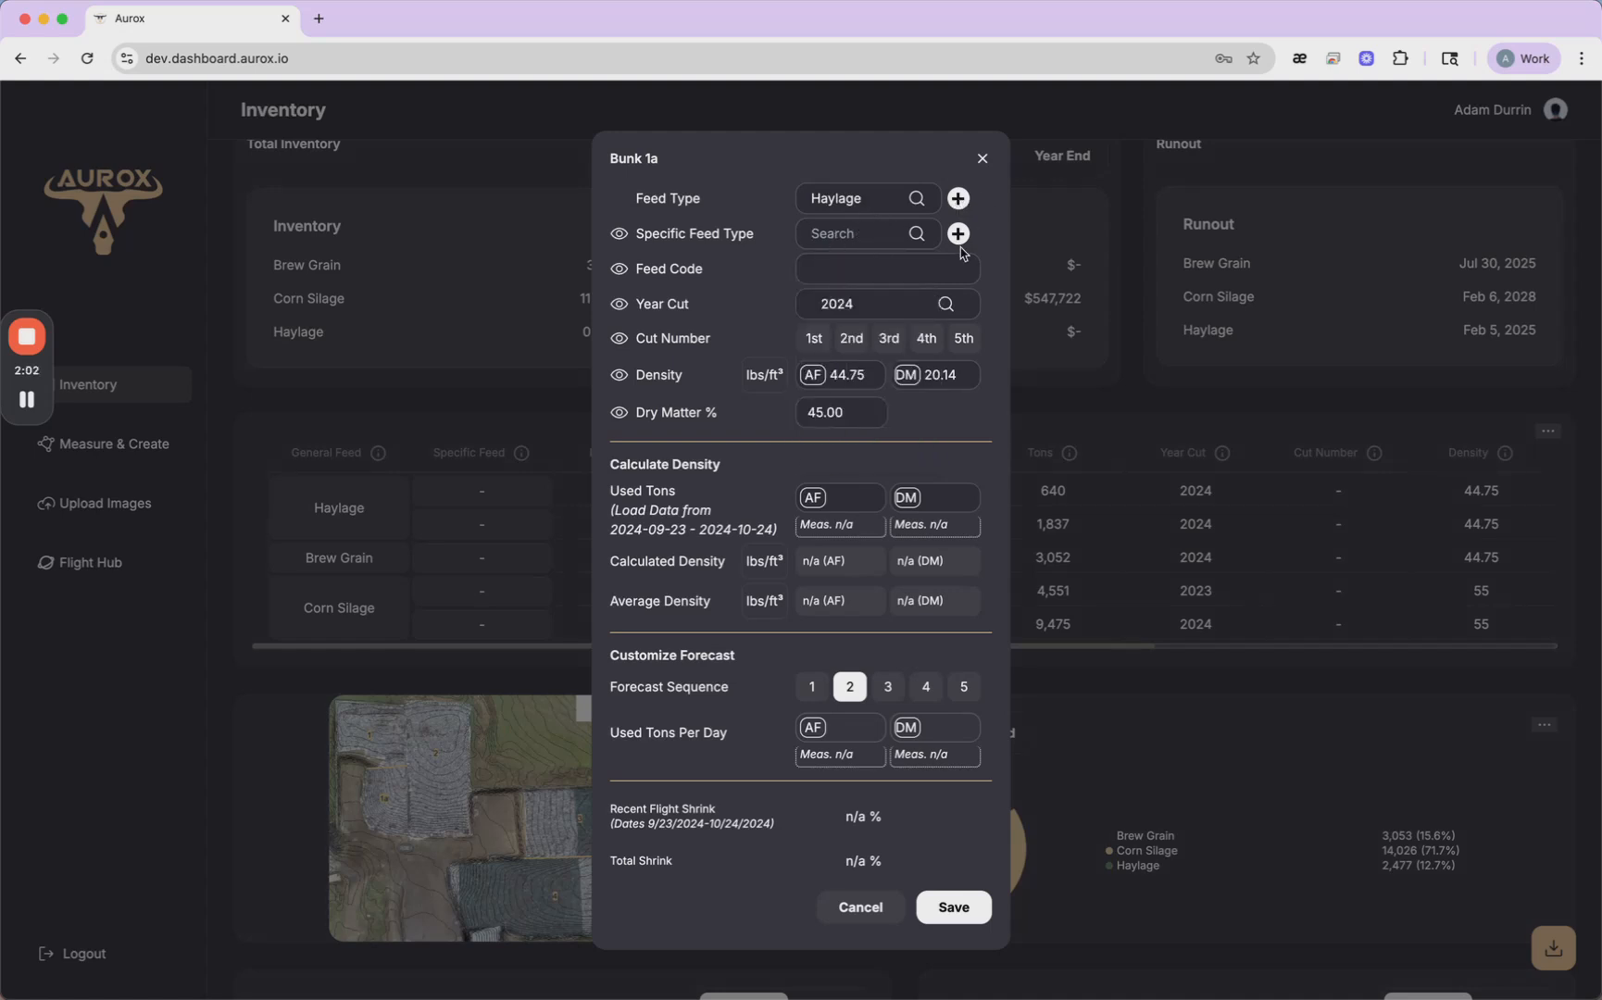
click(959, 200)
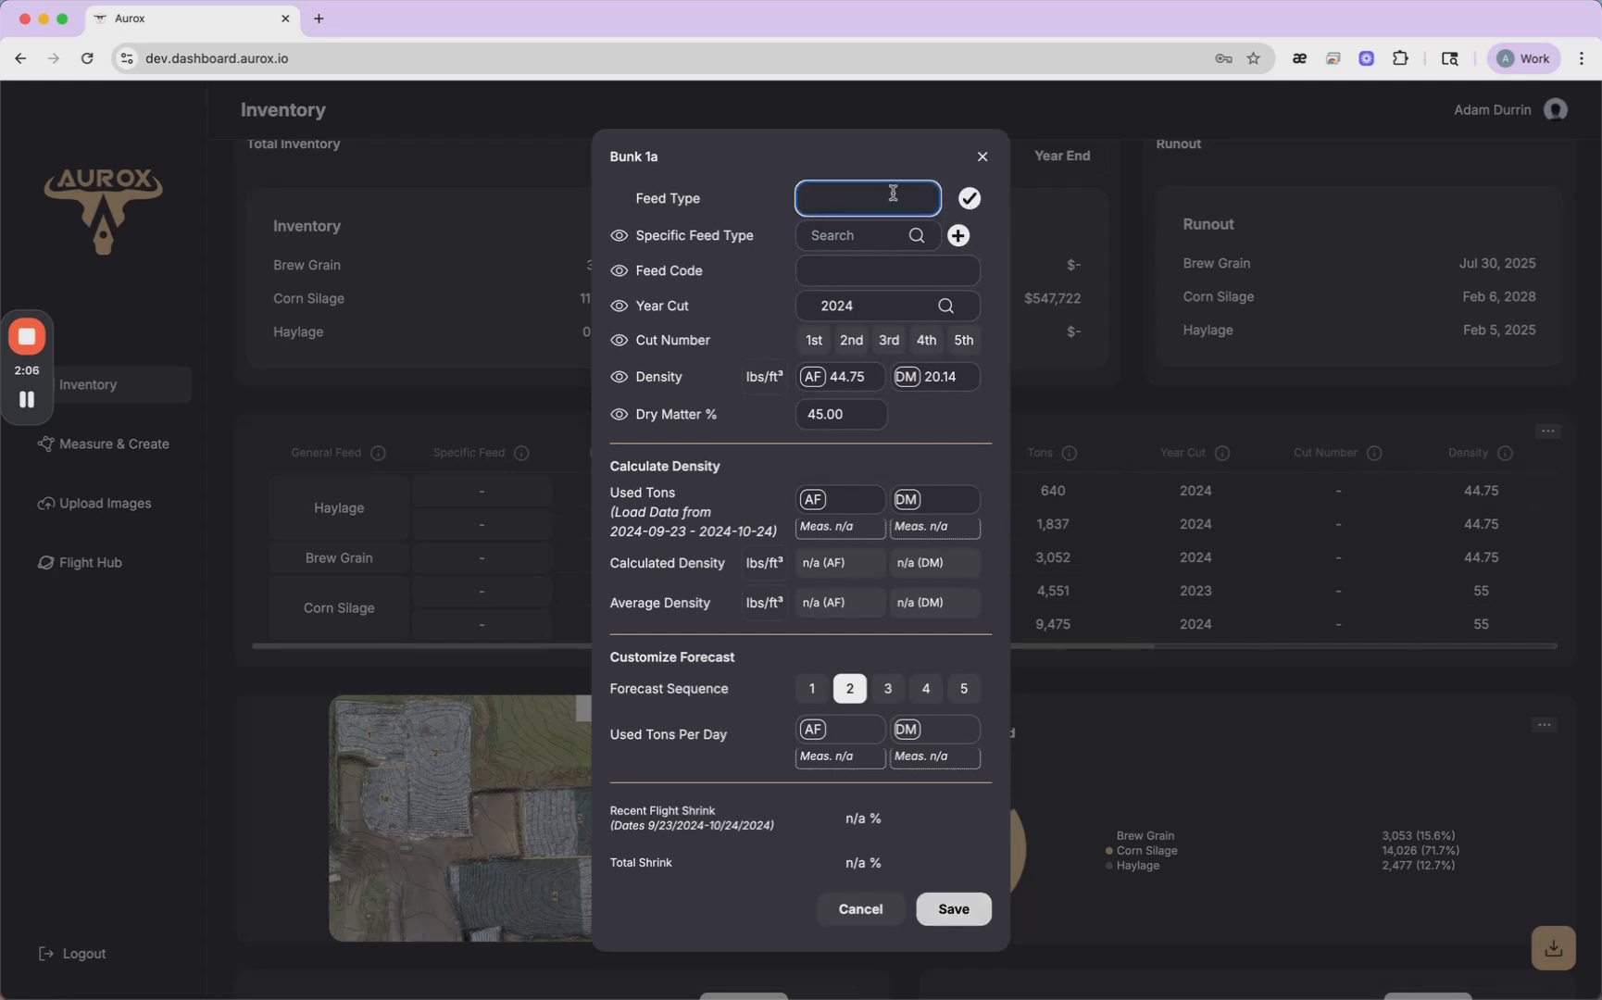
click(969, 201)
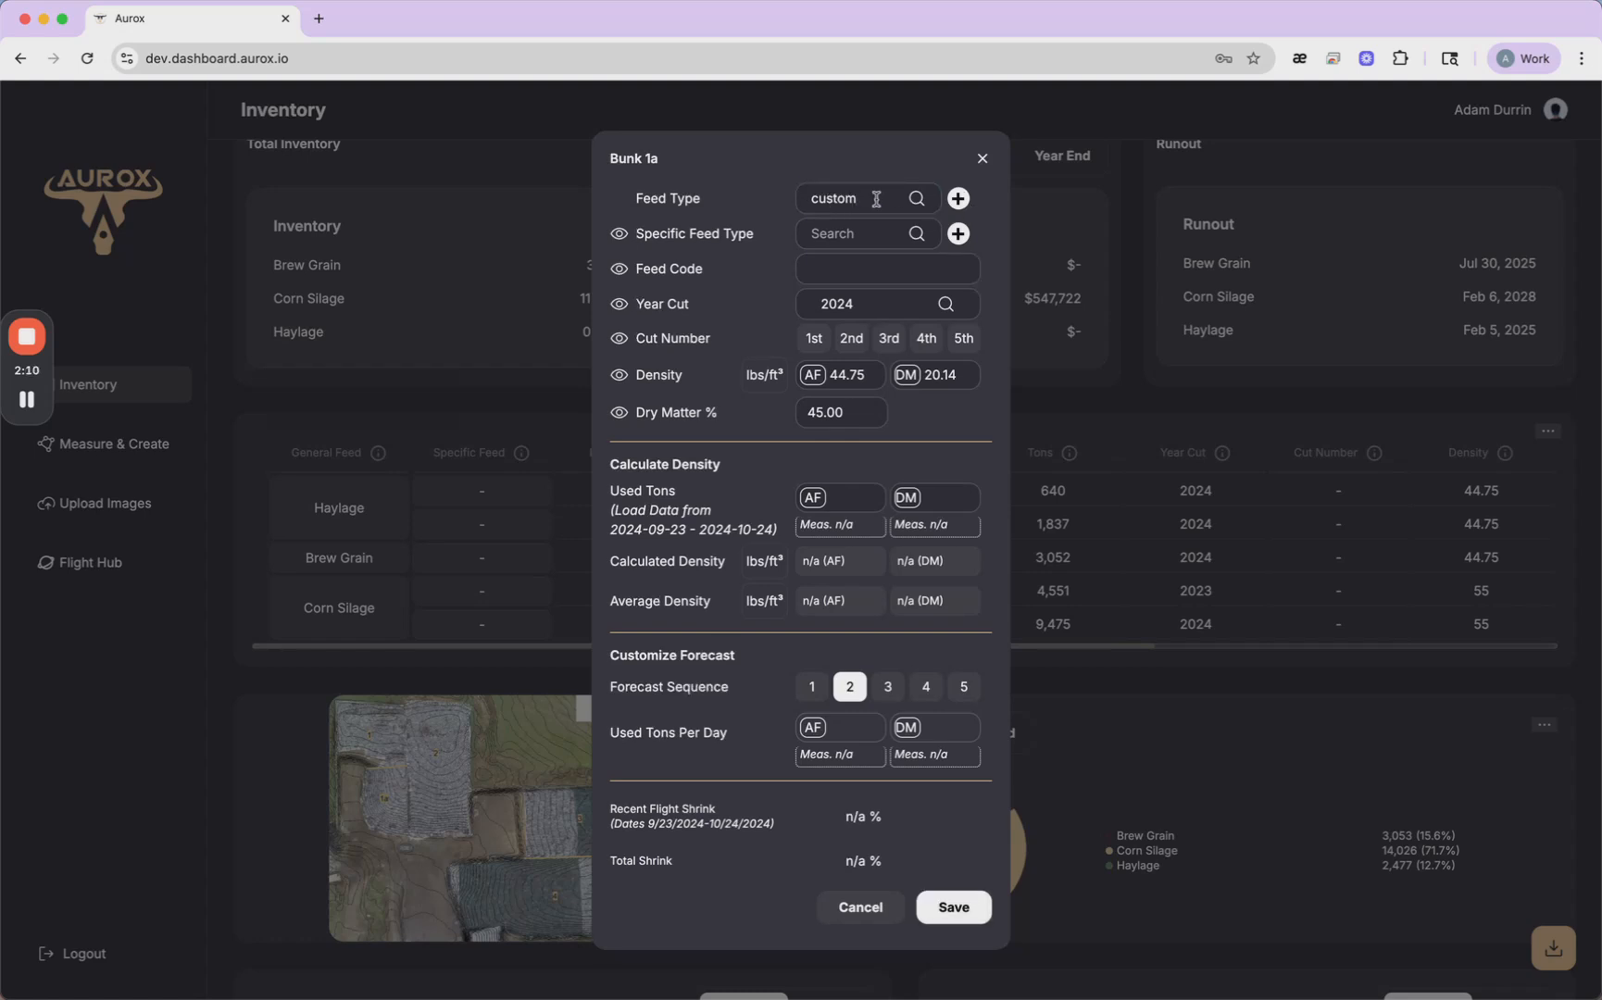
- Set Bunk 1a's feed code to "customfeedcode" and save the record
click(850, 270)
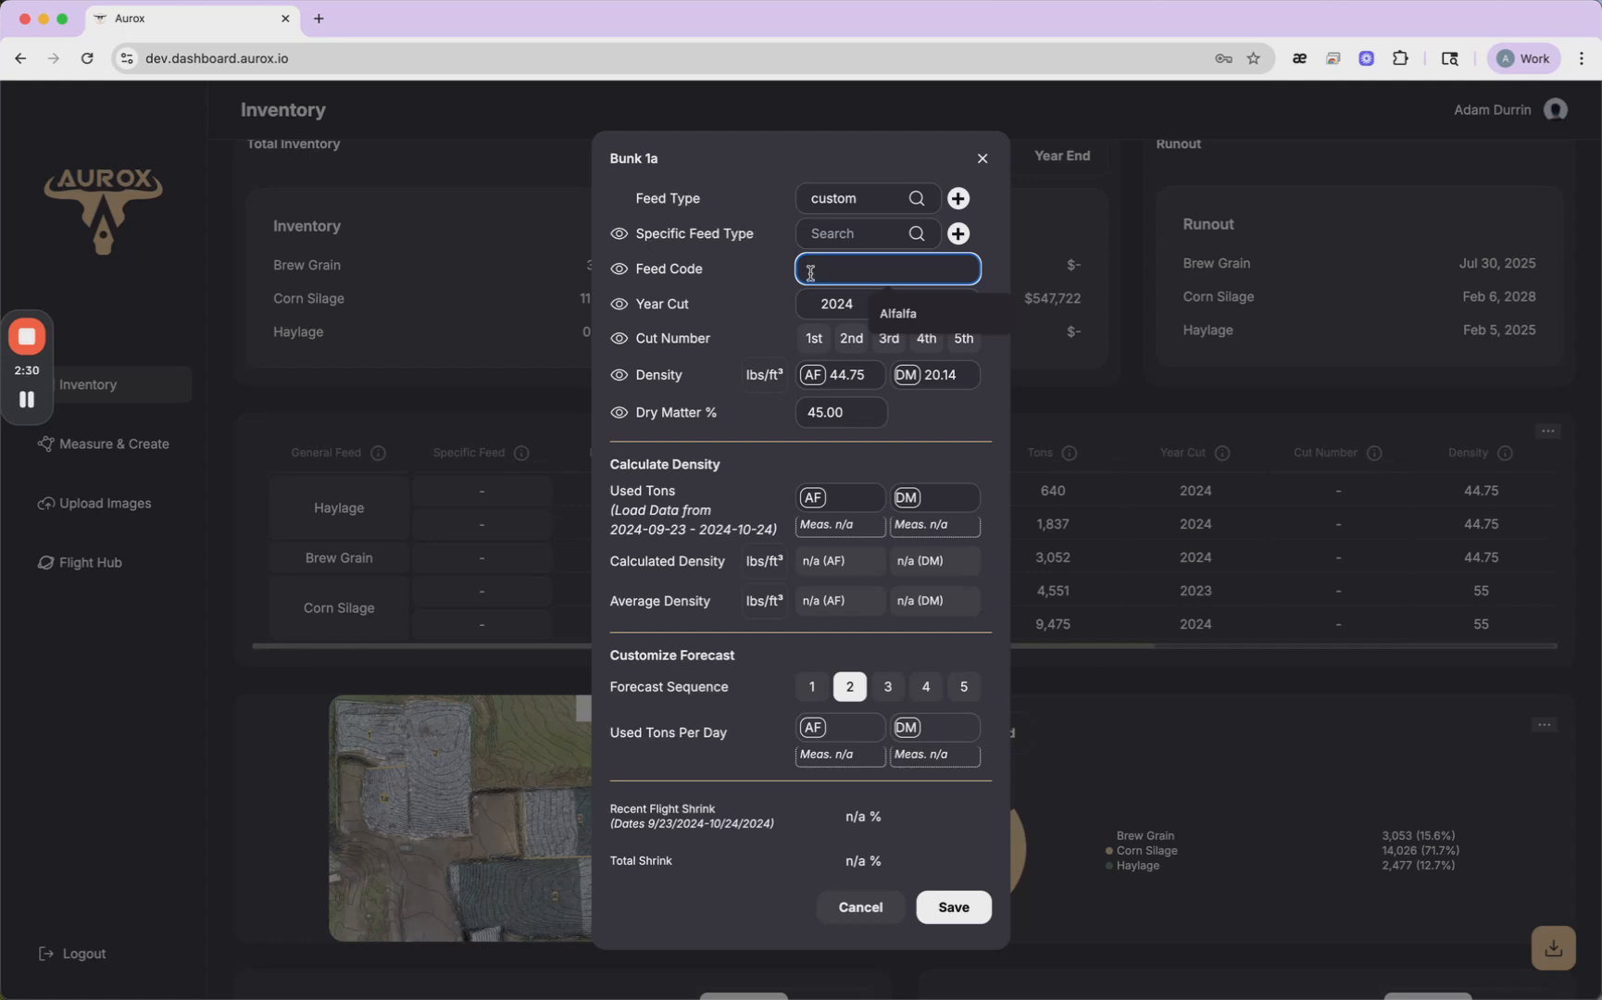
text(customfeedcode)
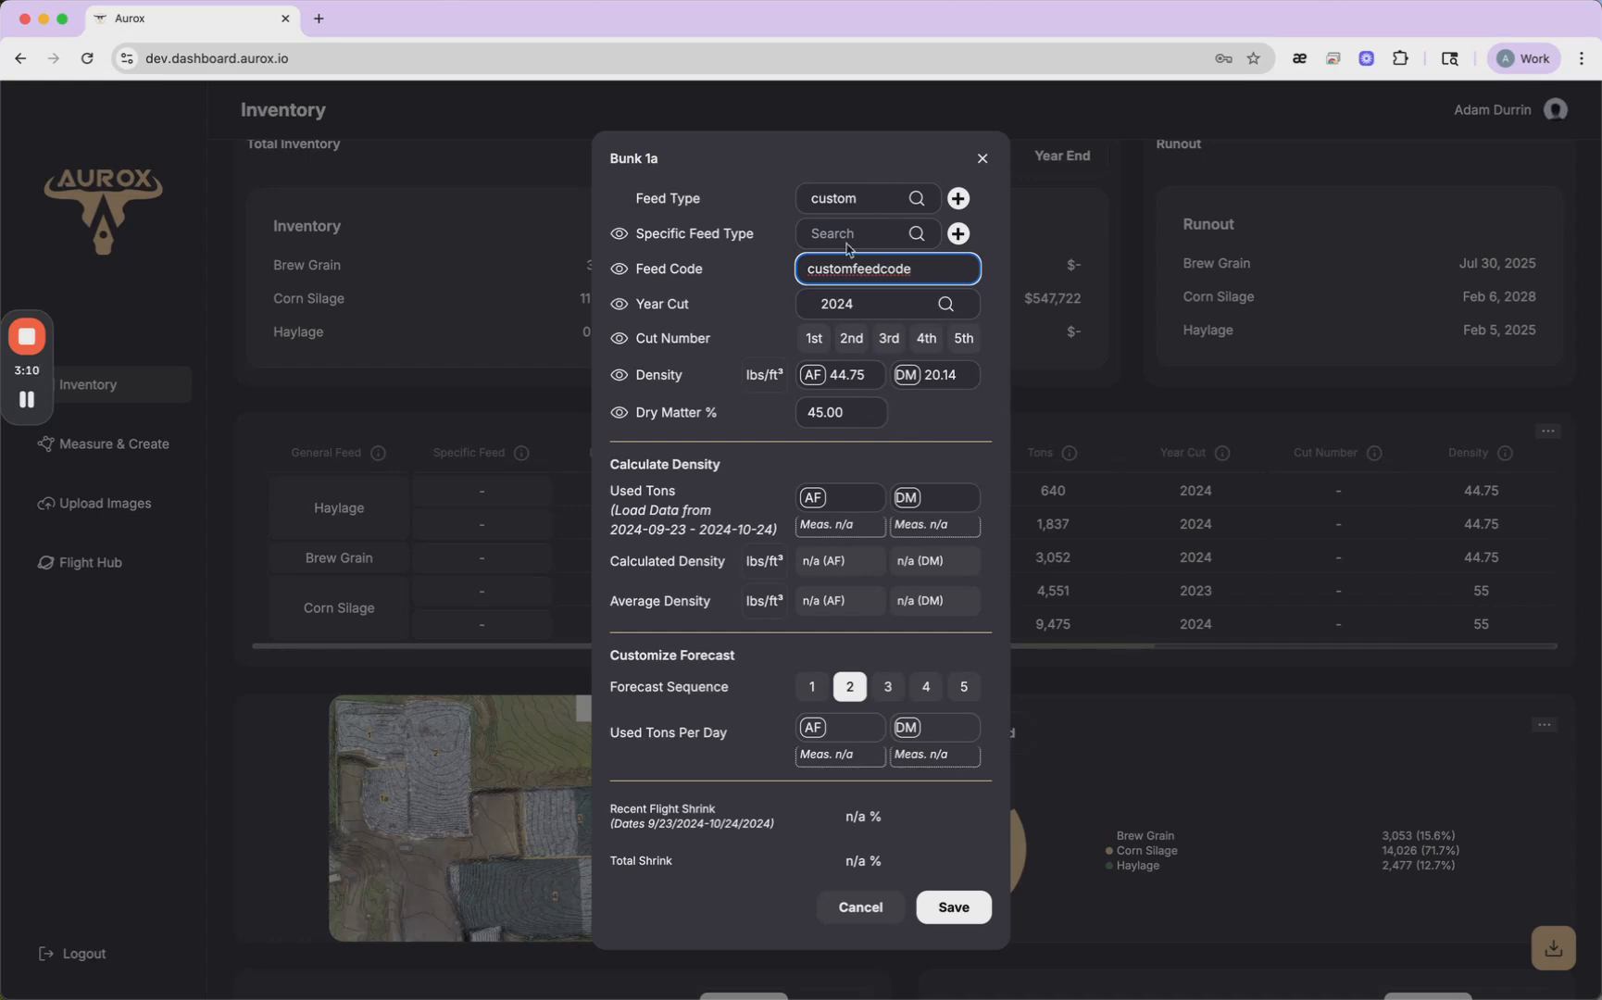
click(959, 915)
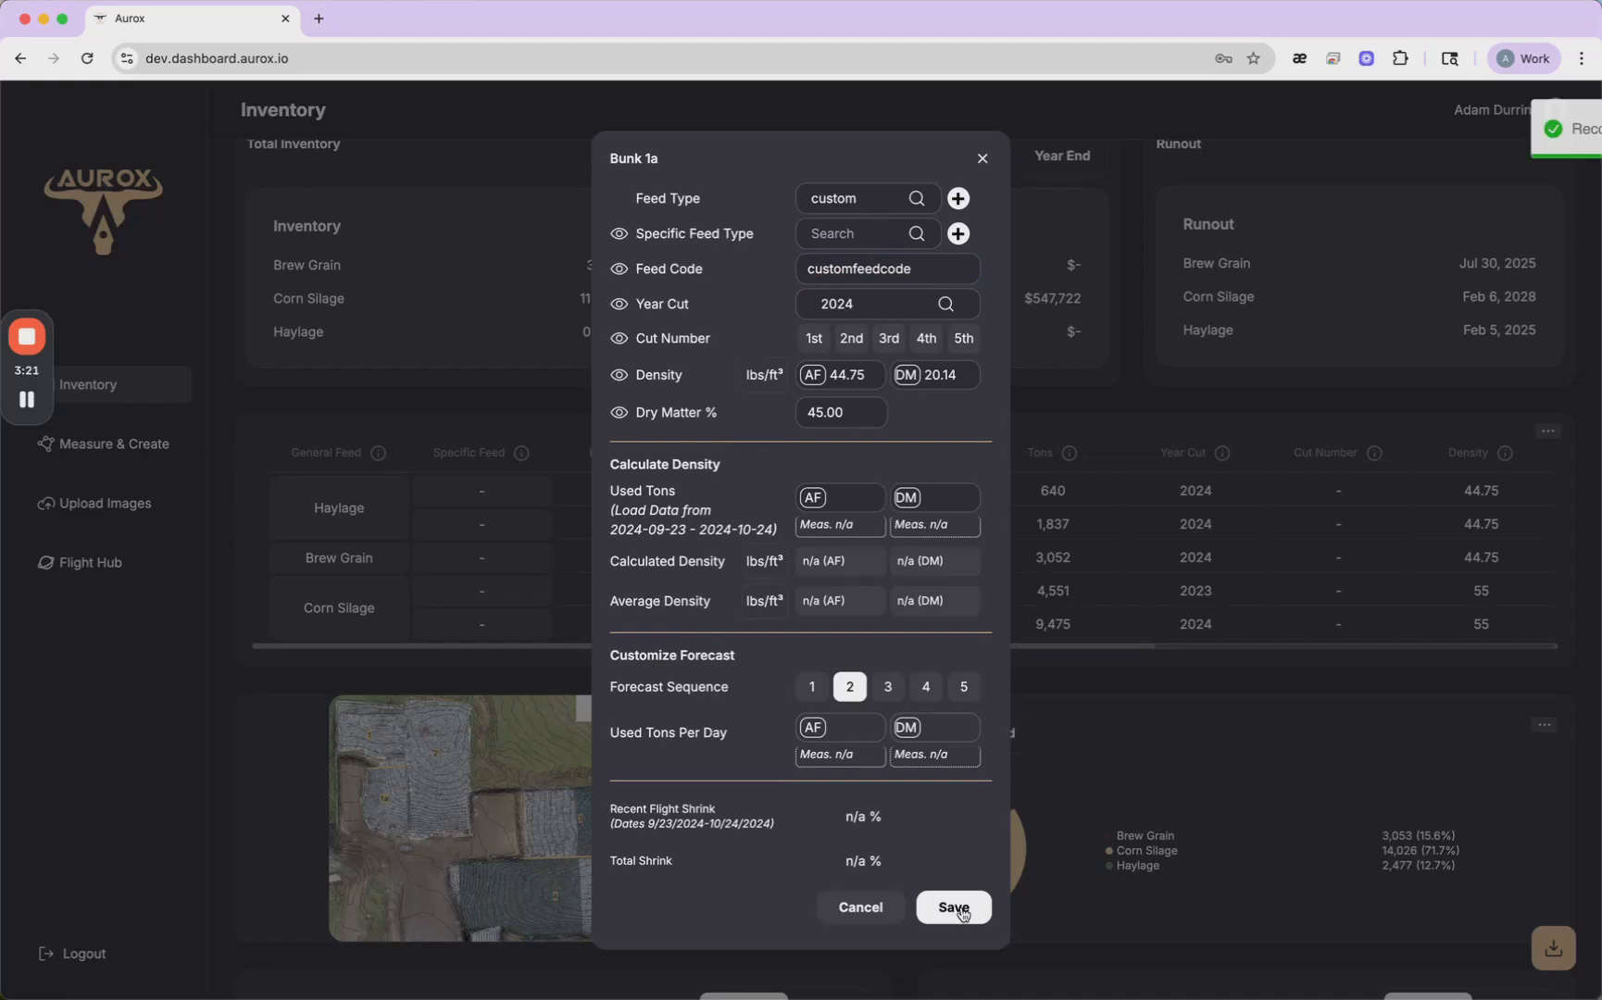
click(983, 159)
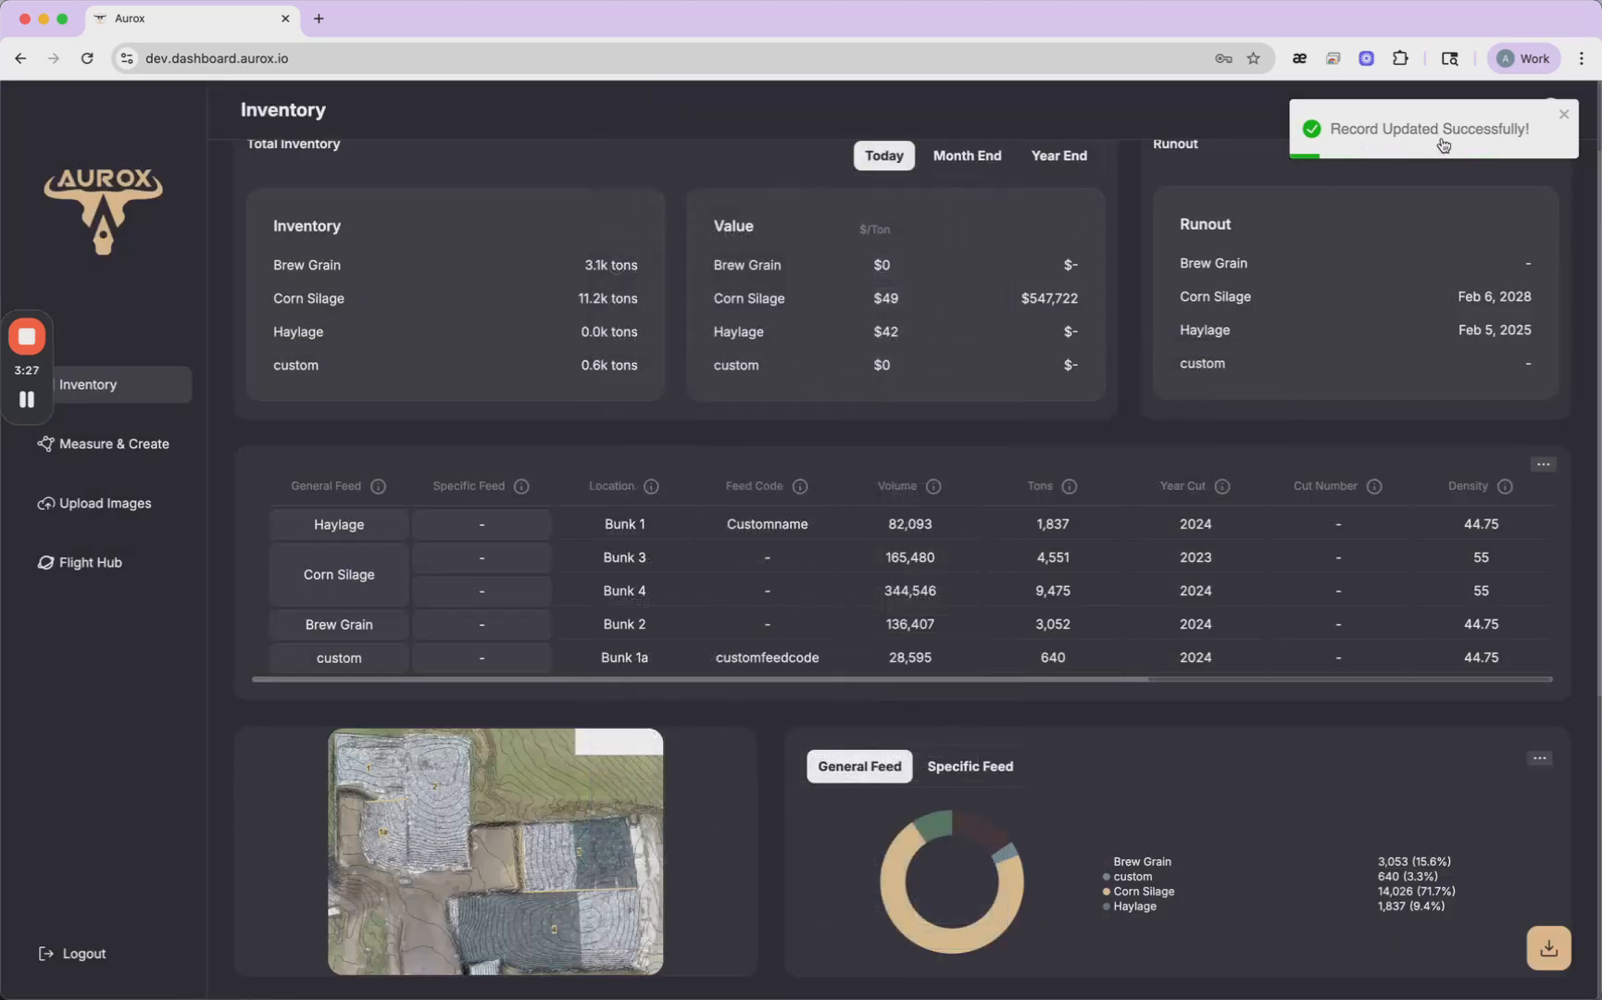
click(1565, 115)
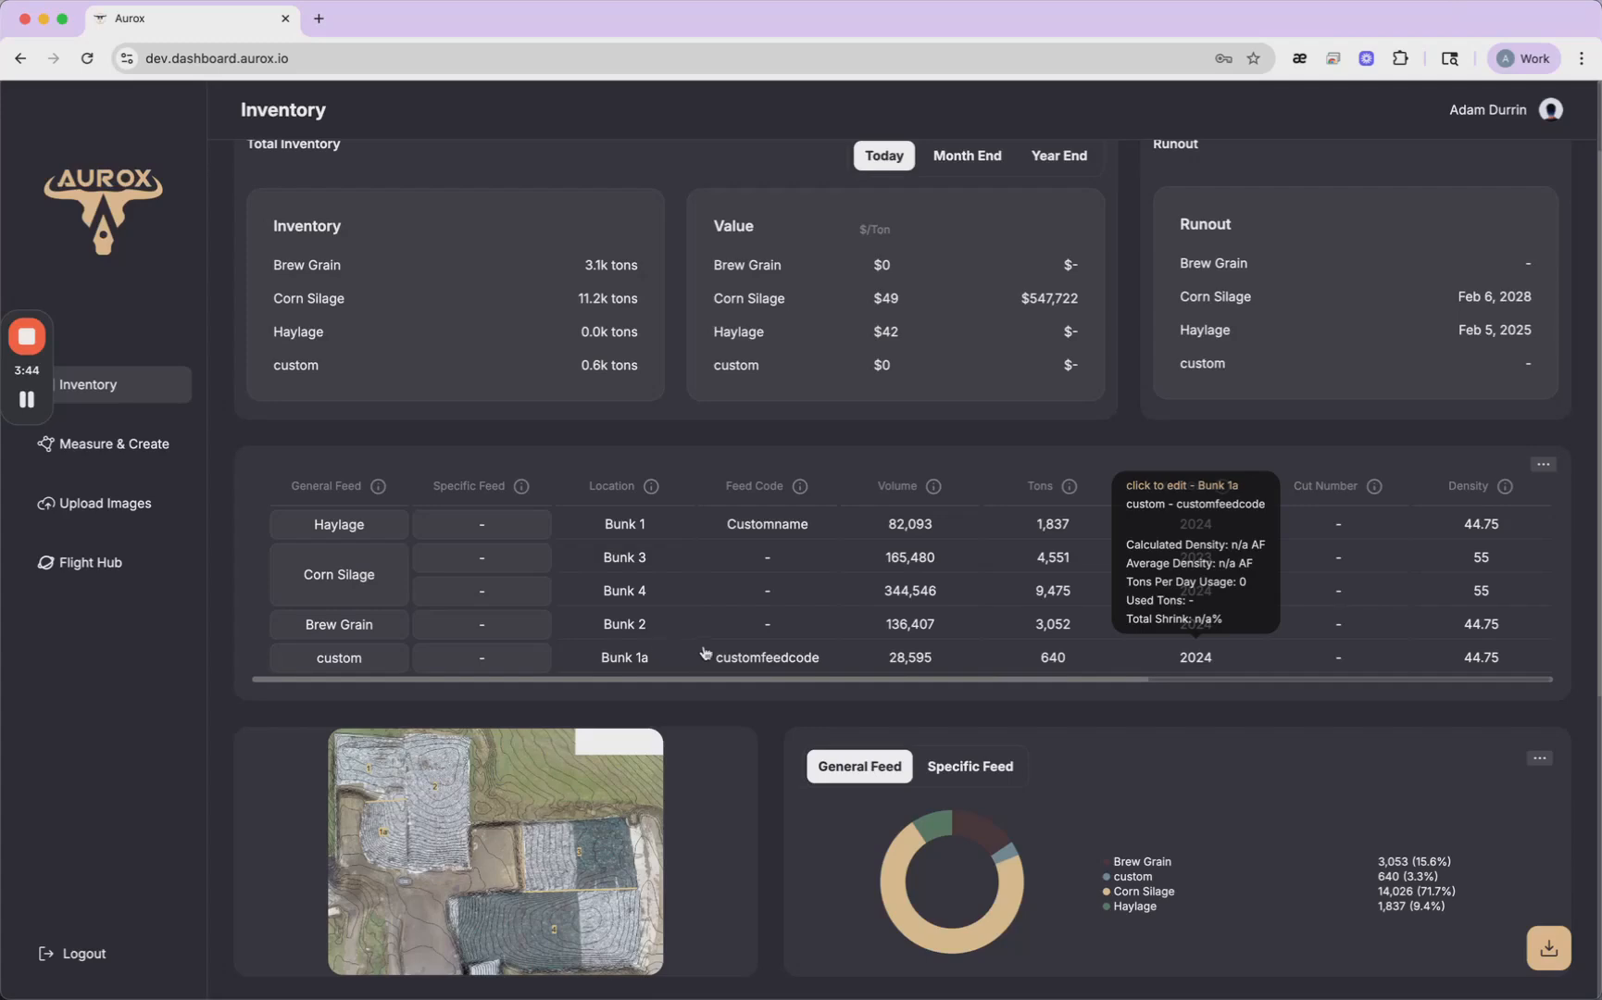
- View the Bunk 3 record's density, used tons and shrink details, then close it without changes
scroll(806, 588, down, 3)
scroll(830, 579, up, 2)
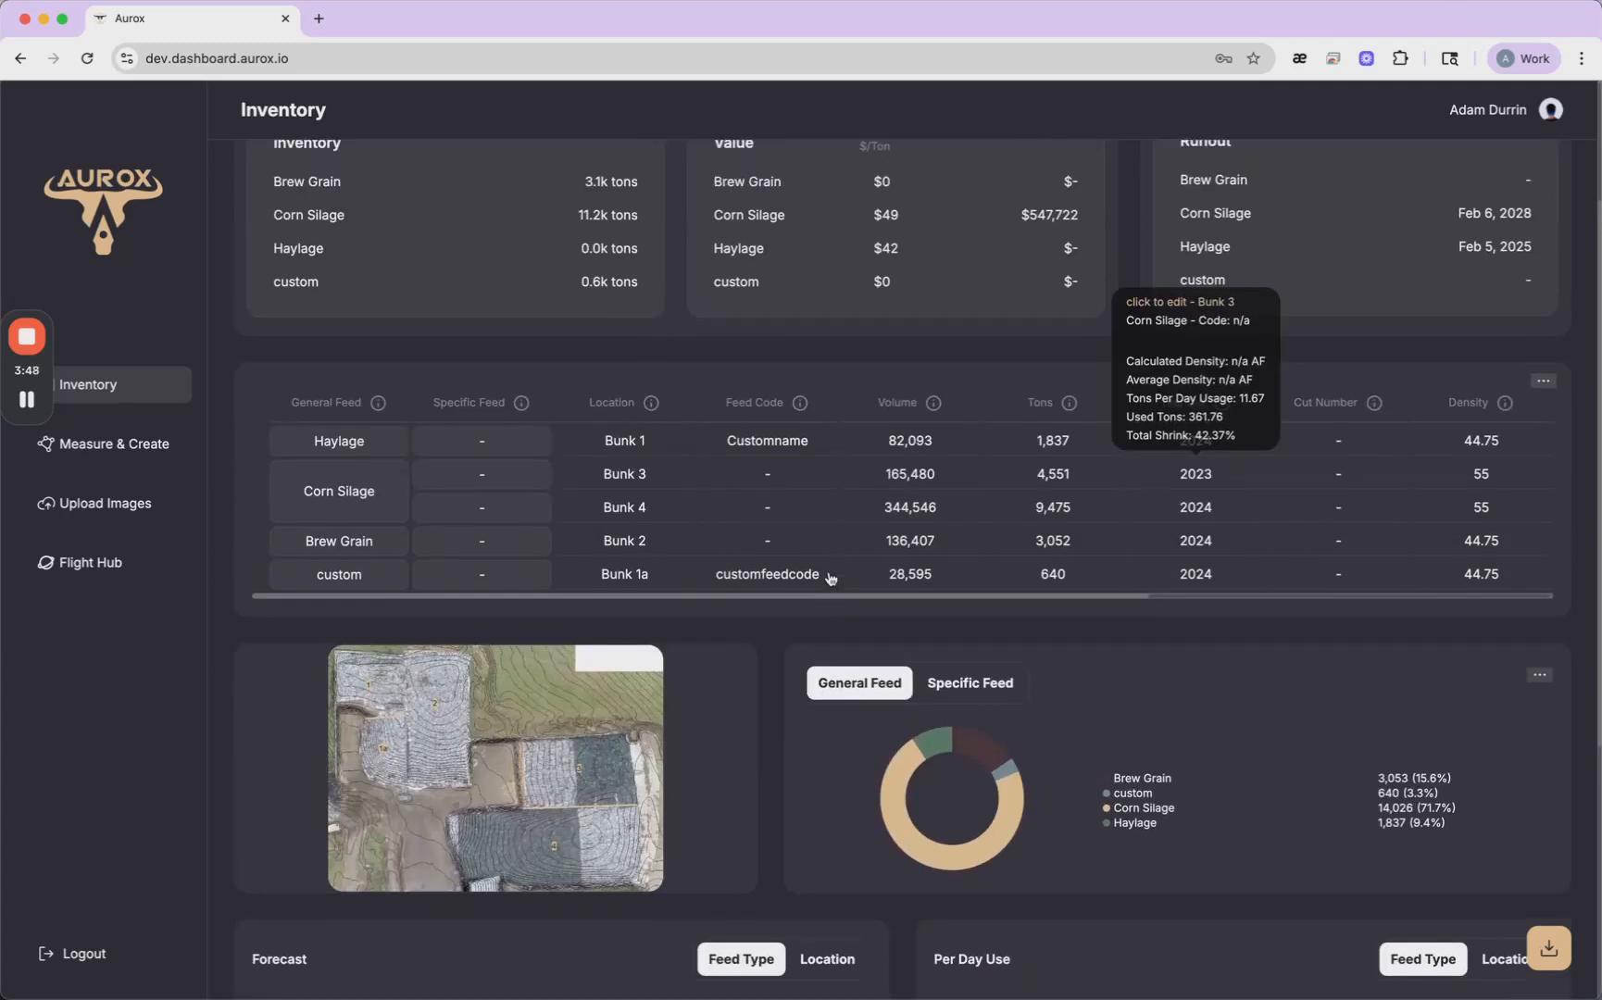
click(688, 495)
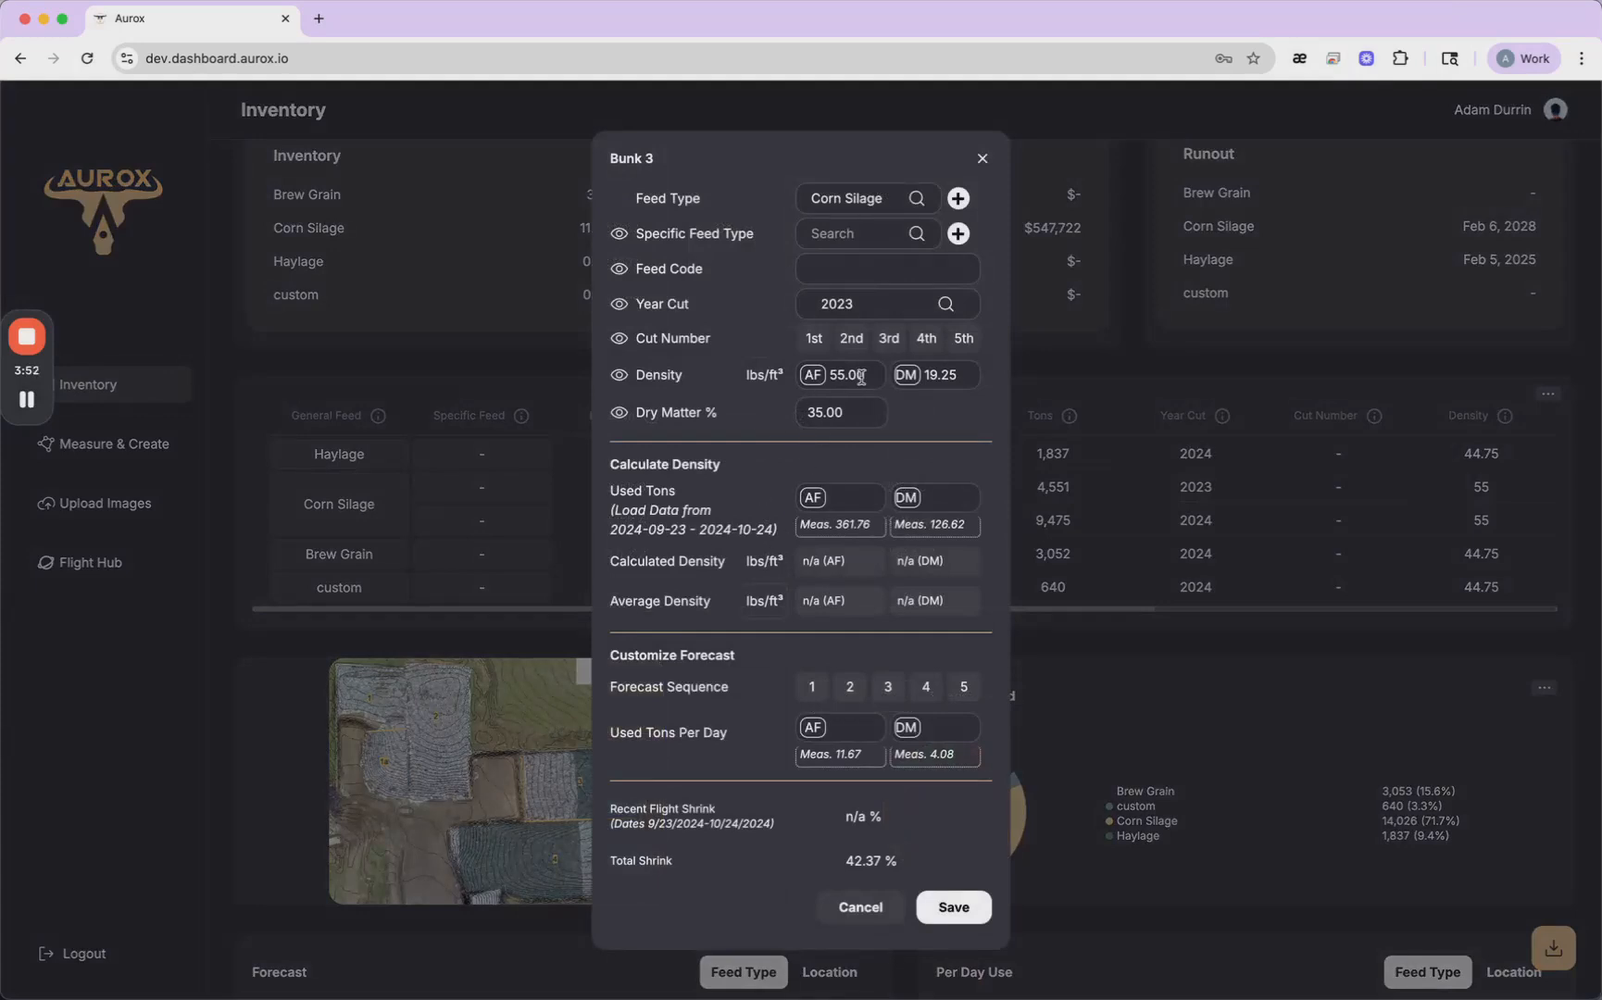
click(983, 160)
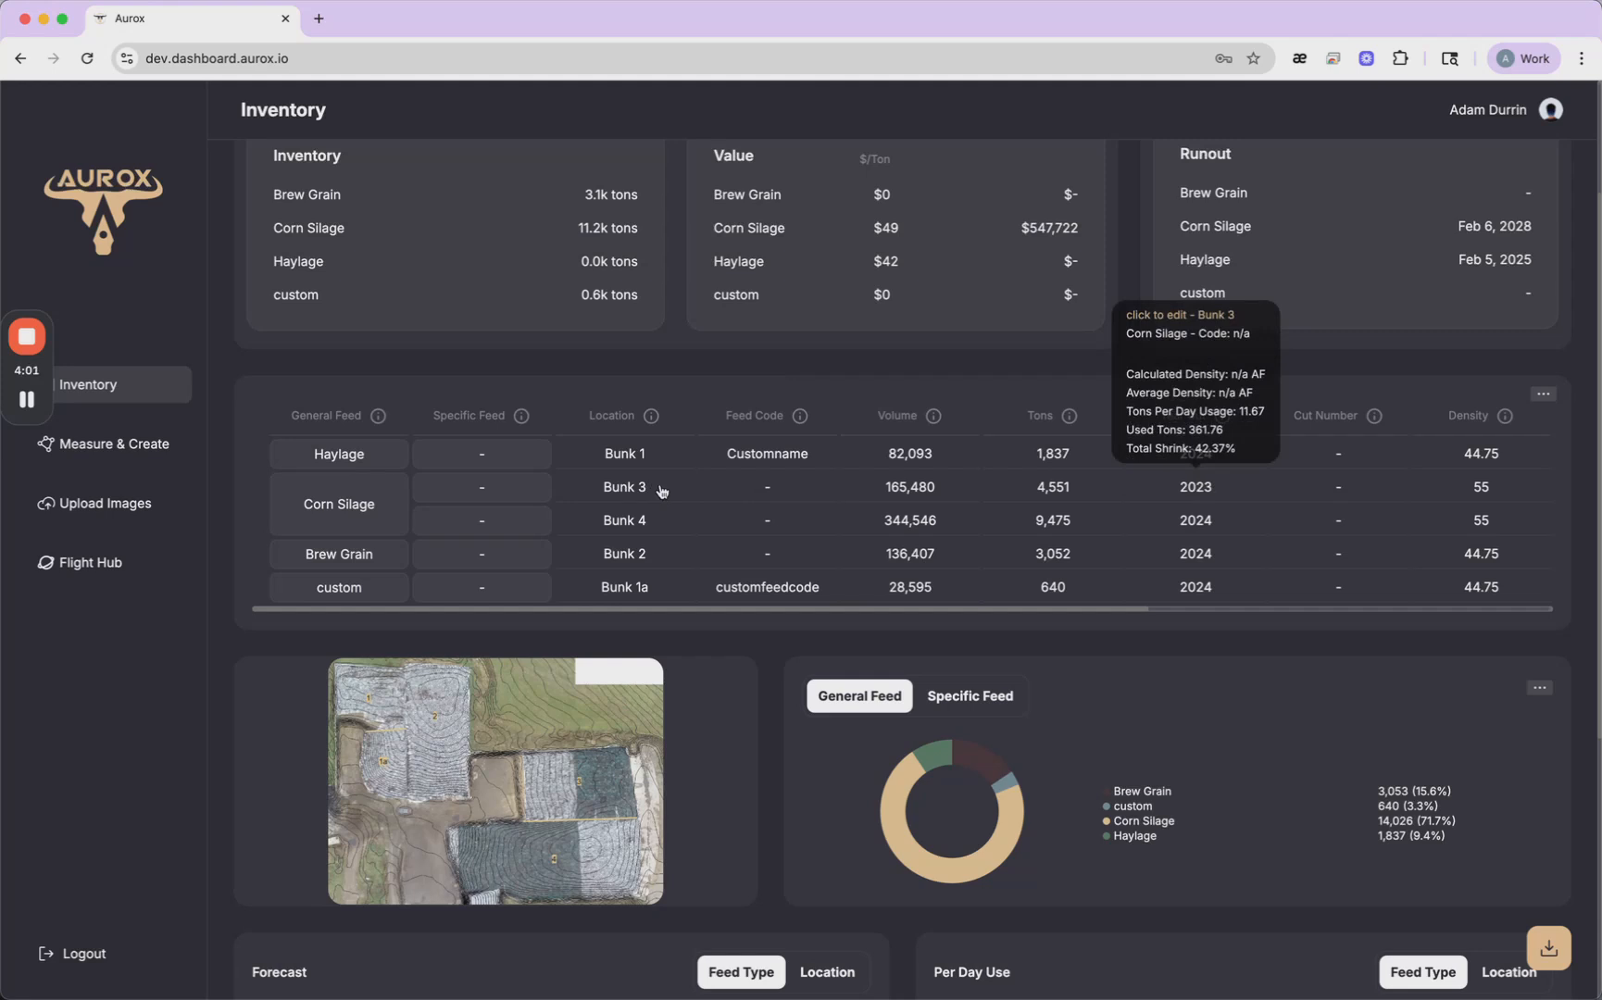
- Enlarge the site's aerial map, examine the numbered bunks and contour lines, and close the map
scroll(661, 490, down, 2)
scroll(662, 491, down, 3)
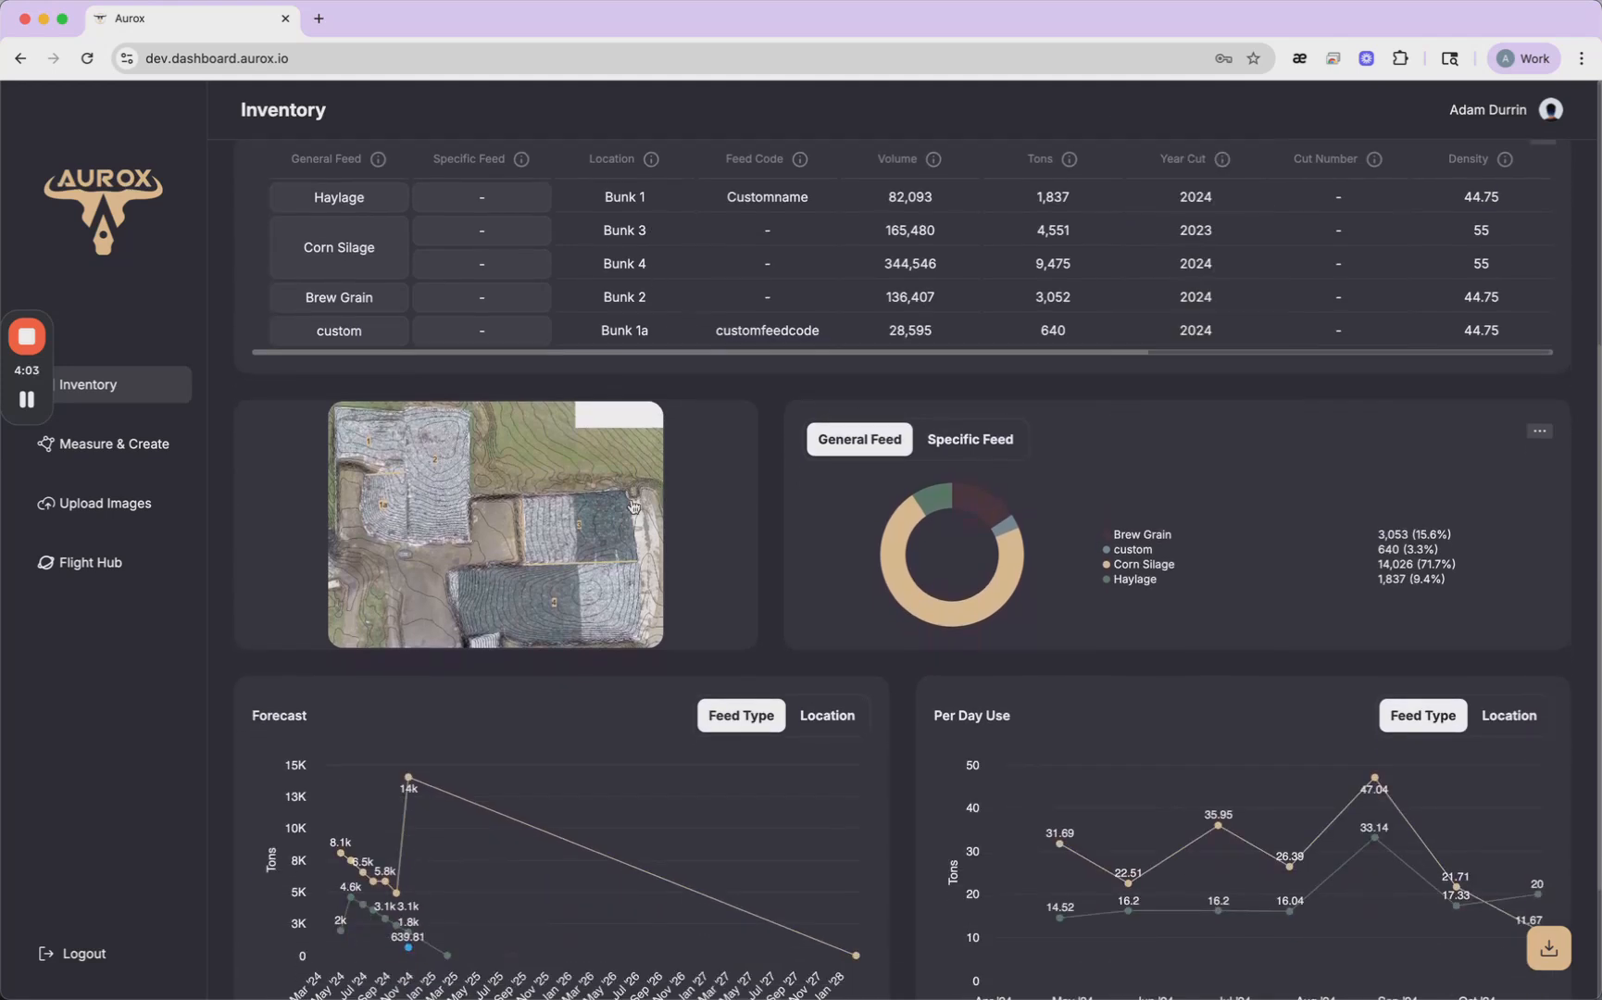
click(541, 517)
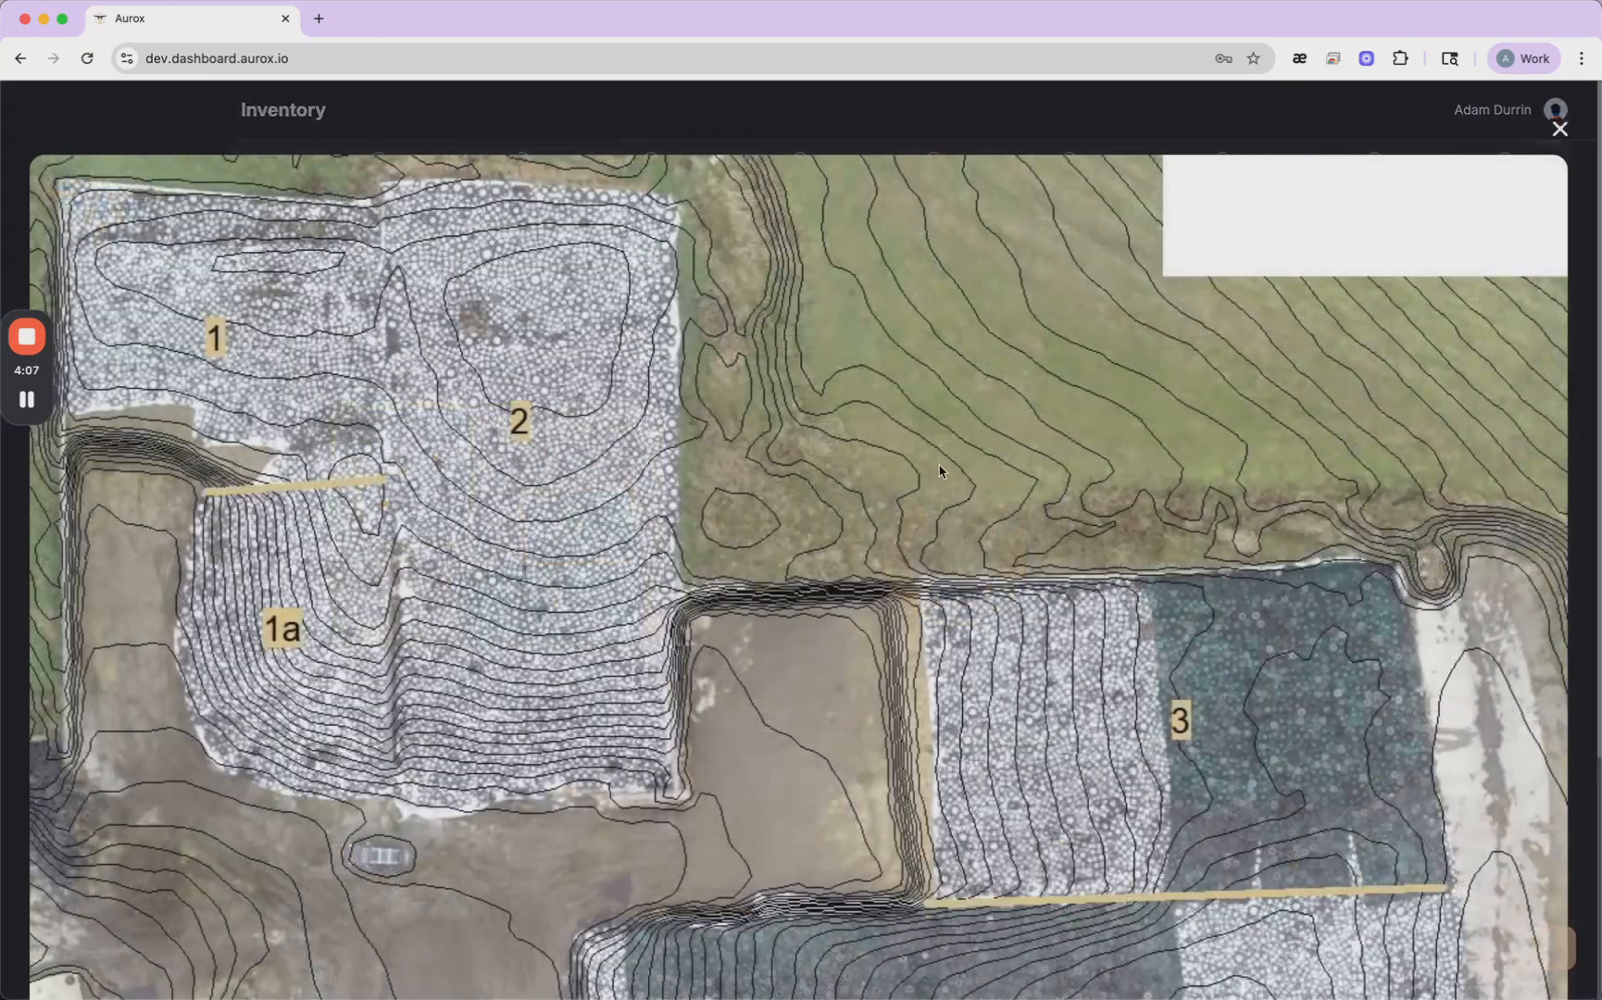
scroll(974, 486, down, 5)
scroll(974, 487, up, 5)
scroll(1011, 585, down, 3)
scroll(1136, 535, down, 2)
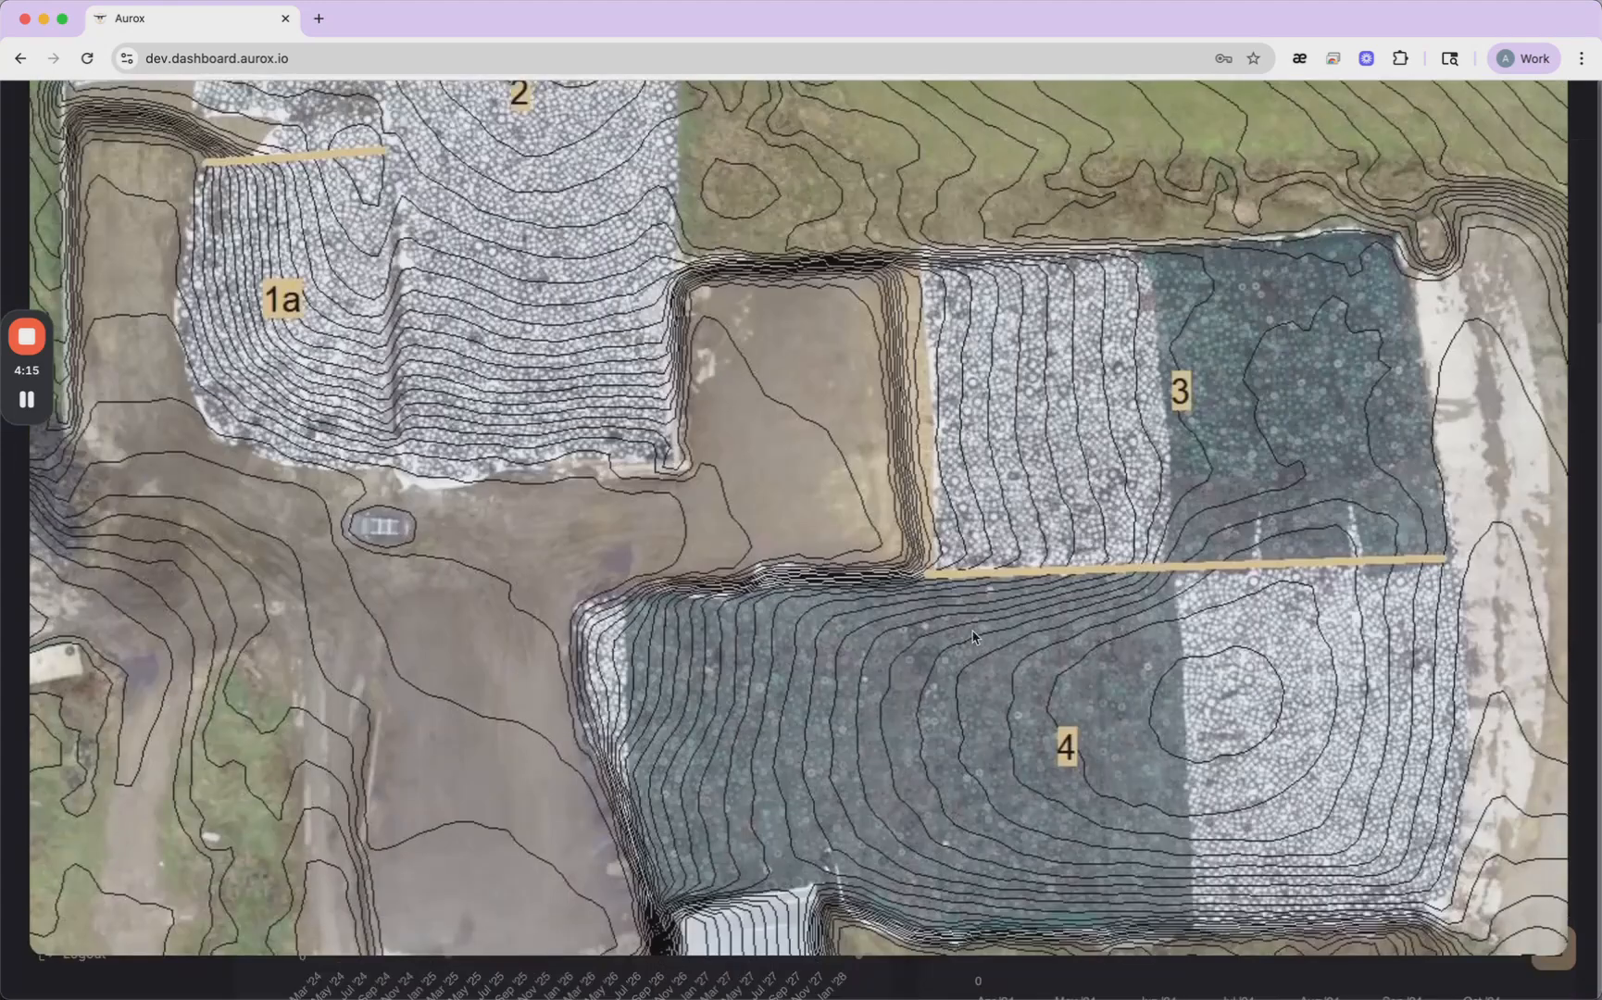
scroll(648, 537, up, 3)
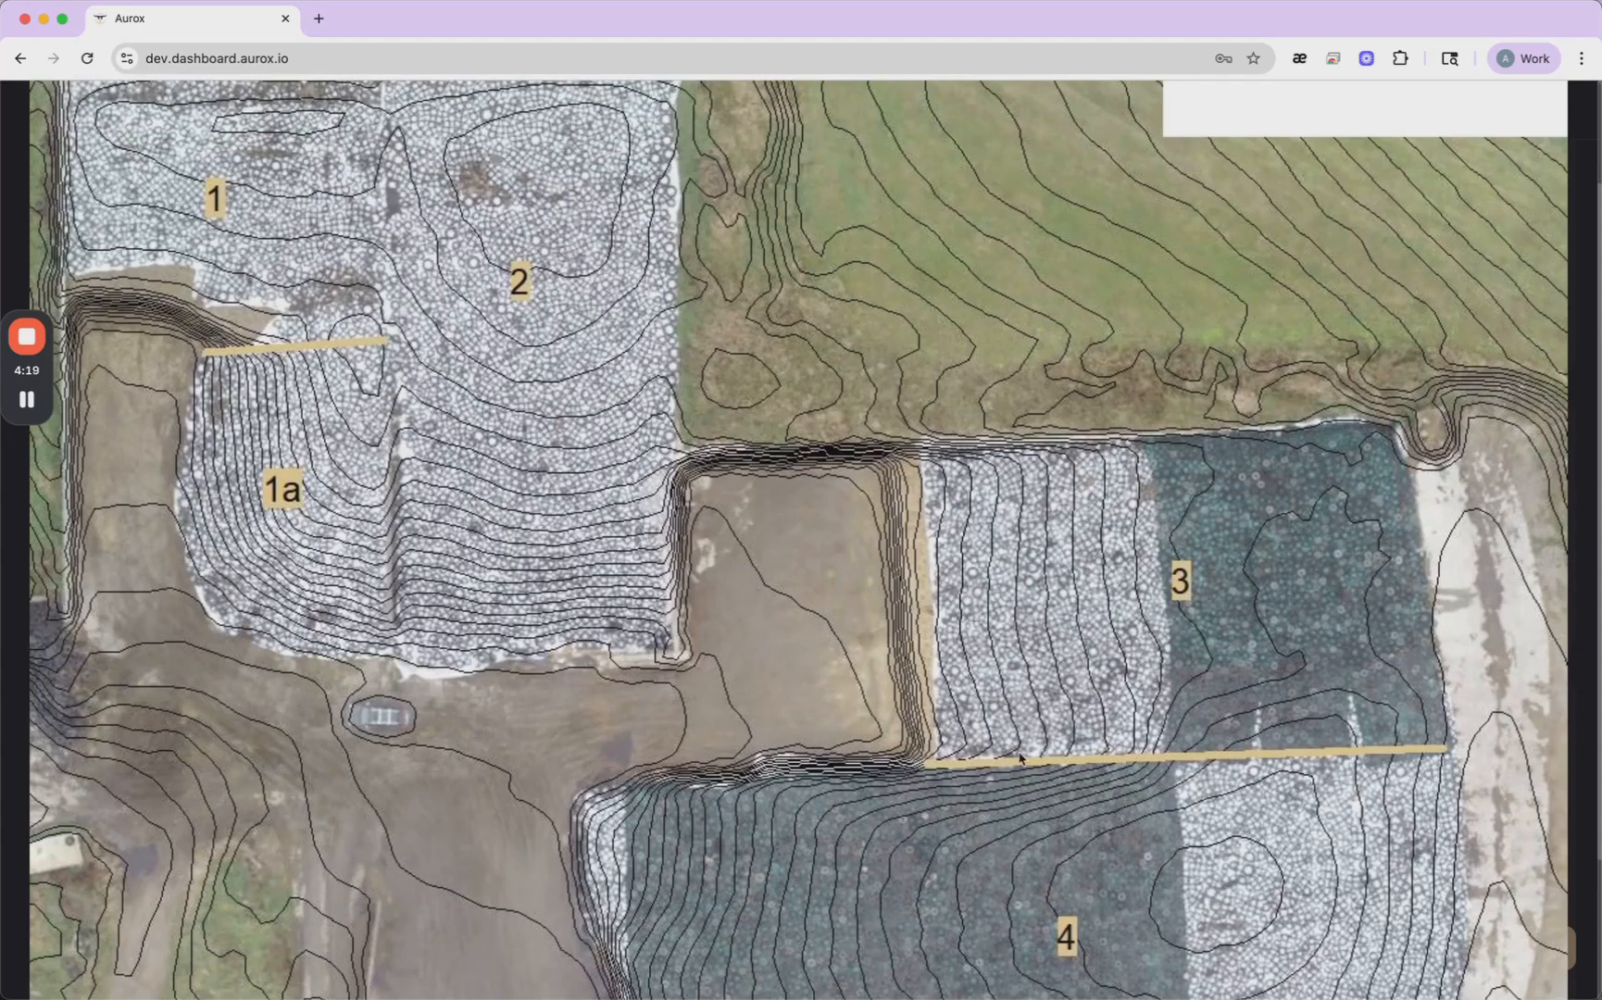
scroll(1093, 380, up, 2)
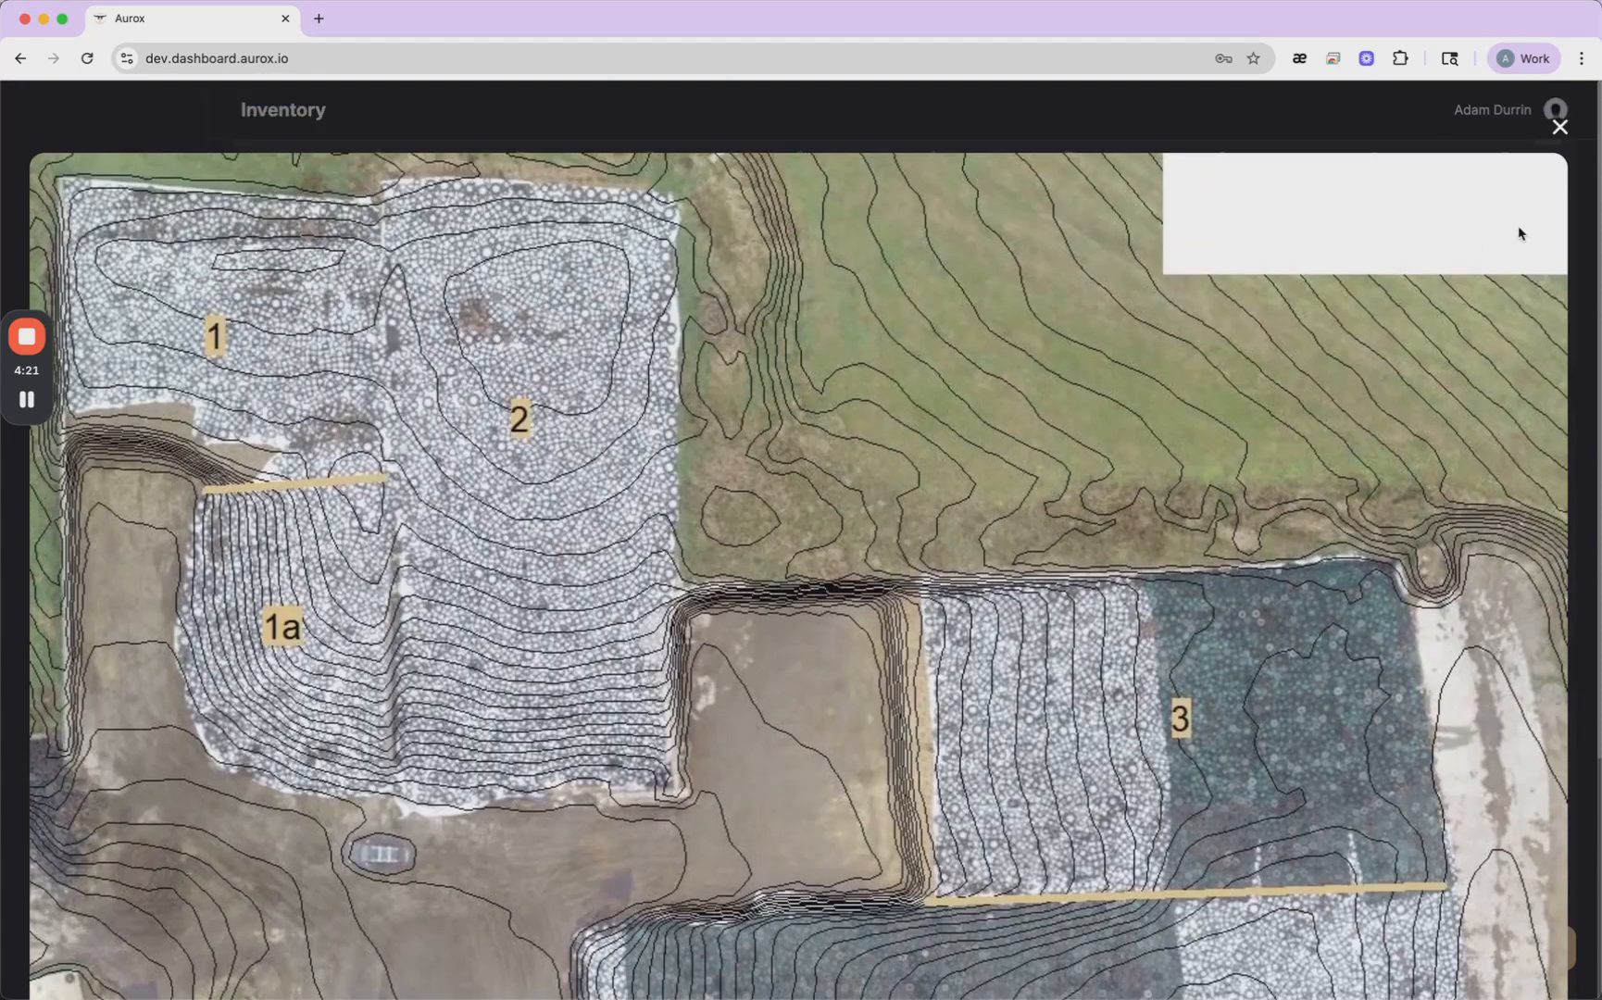
click(1562, 129)
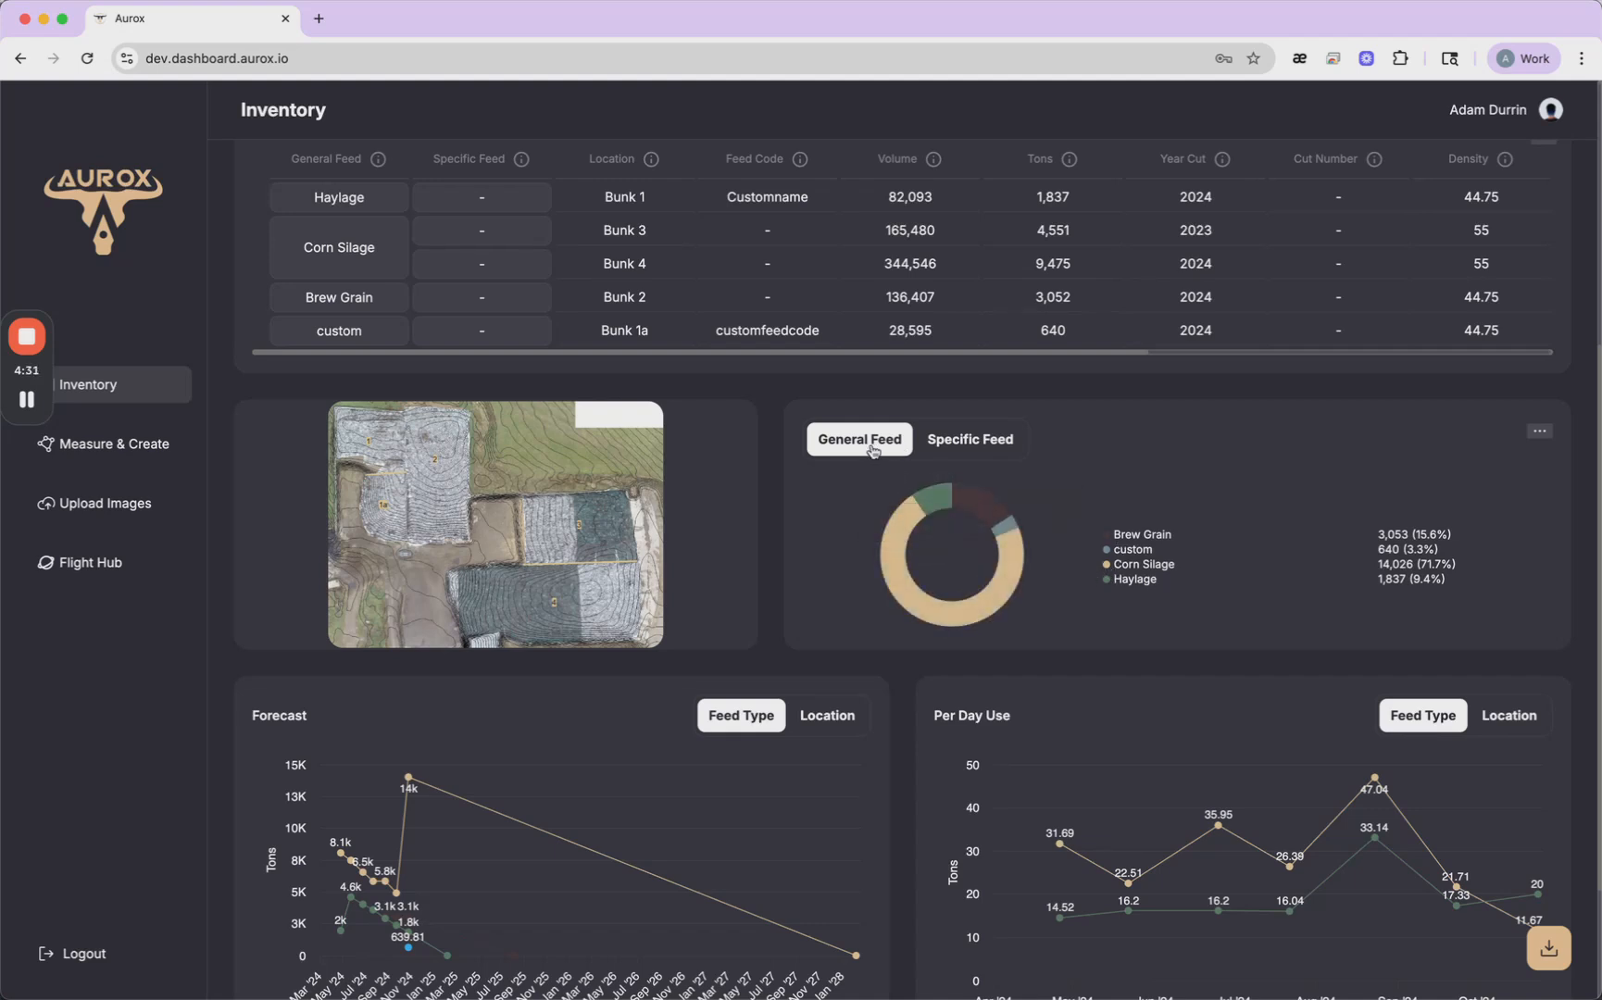
- View the feed breakdown chart by specific feed, then return it to general feed
click(977, 455)
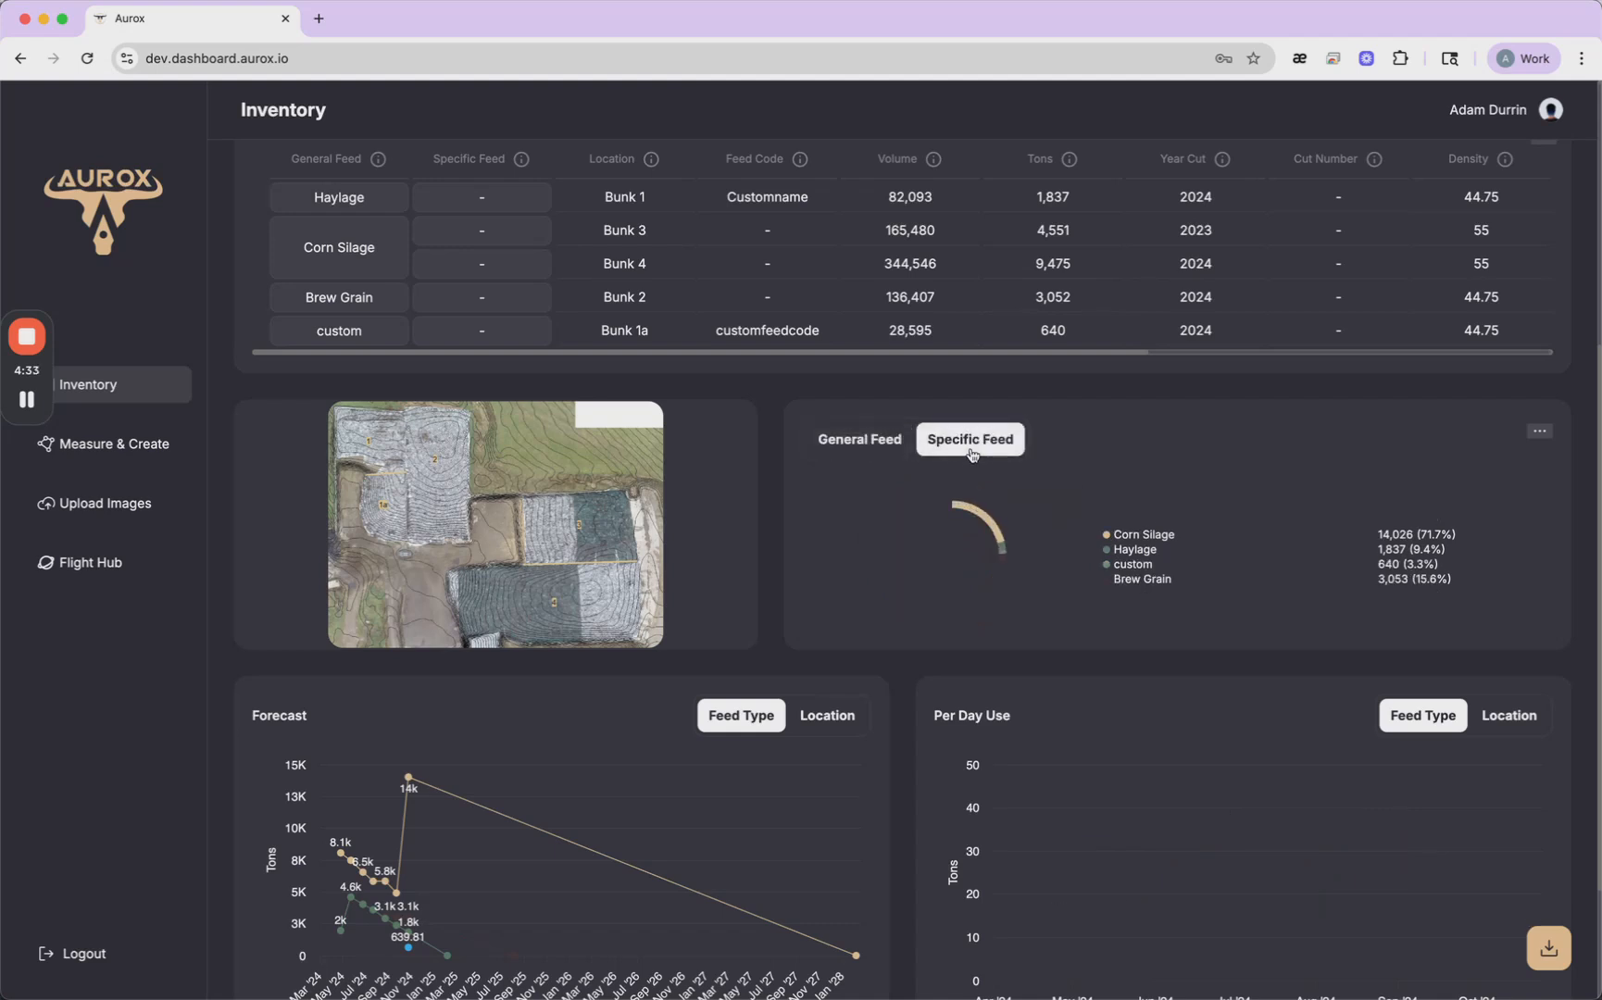
click(889, 450)
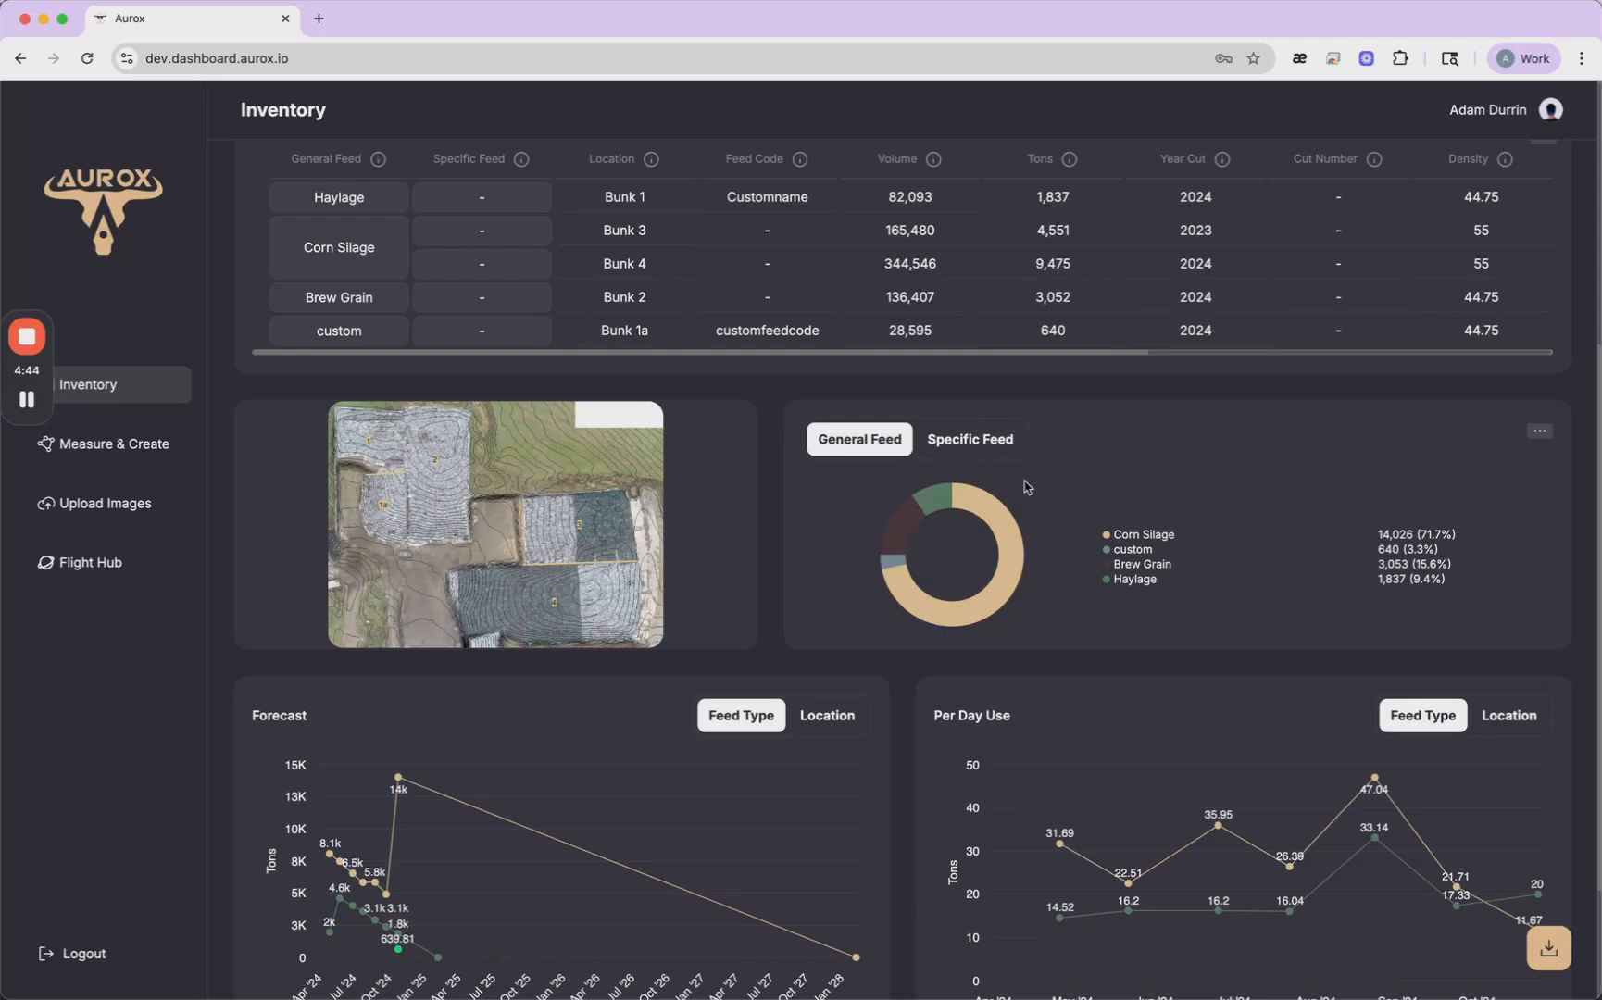
- View the Forecast and Per Day Use charts by location, returning each to the feed type view
scroll(1026, 486, down, 2)
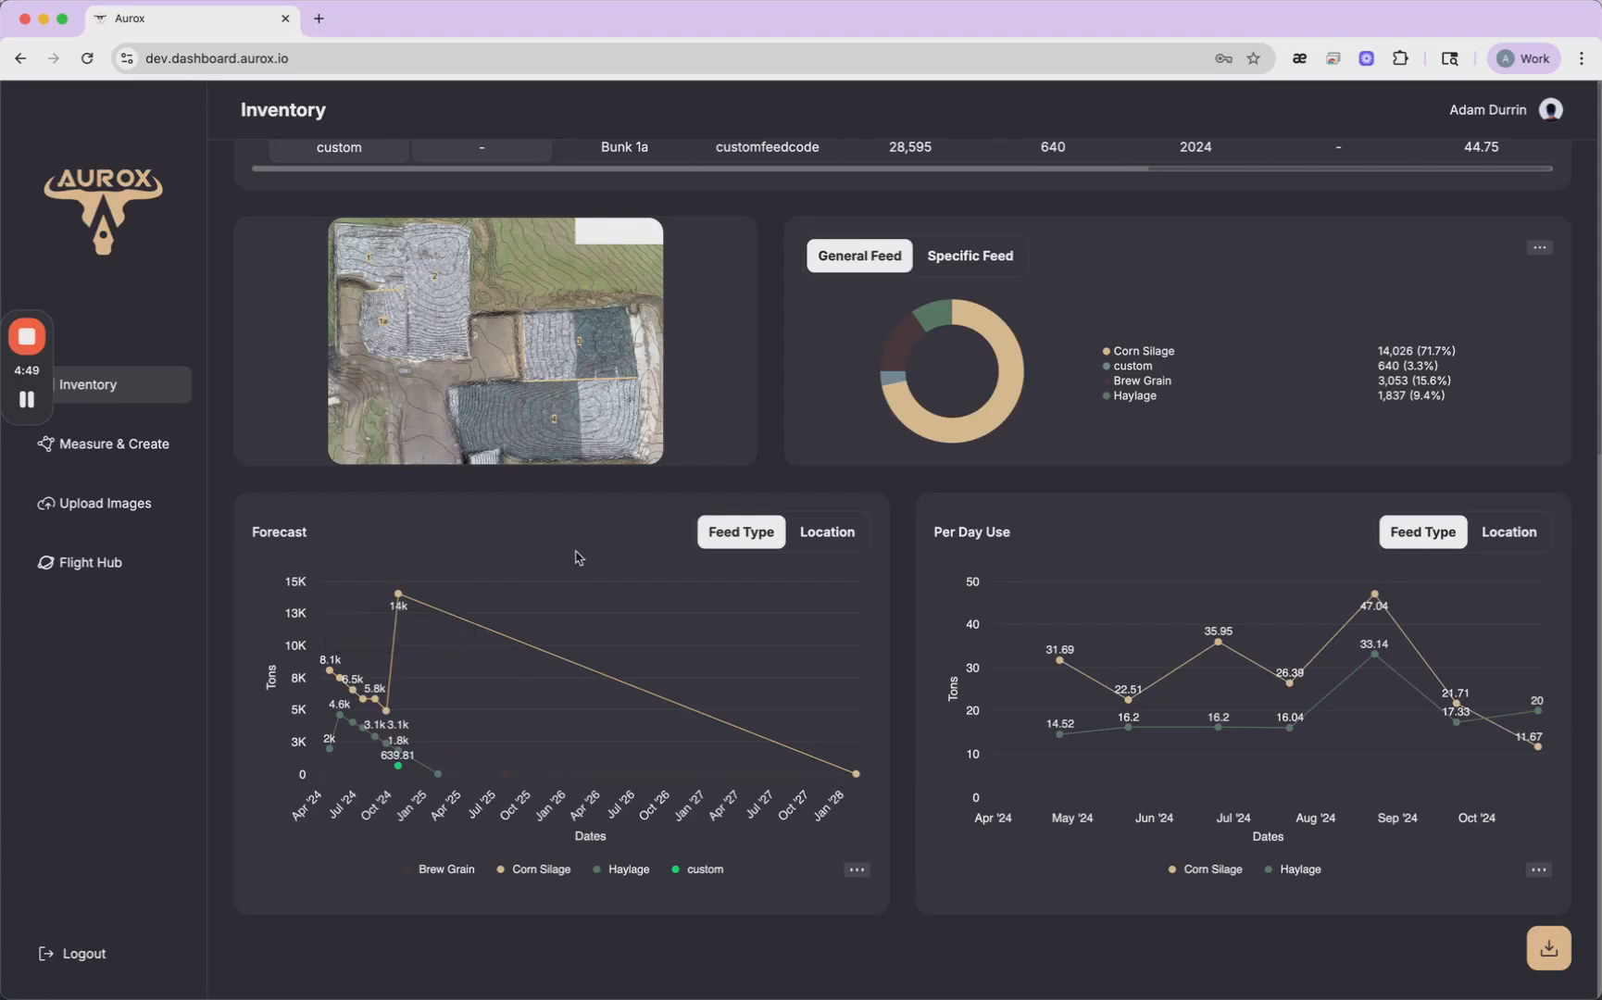
click(843, 536)
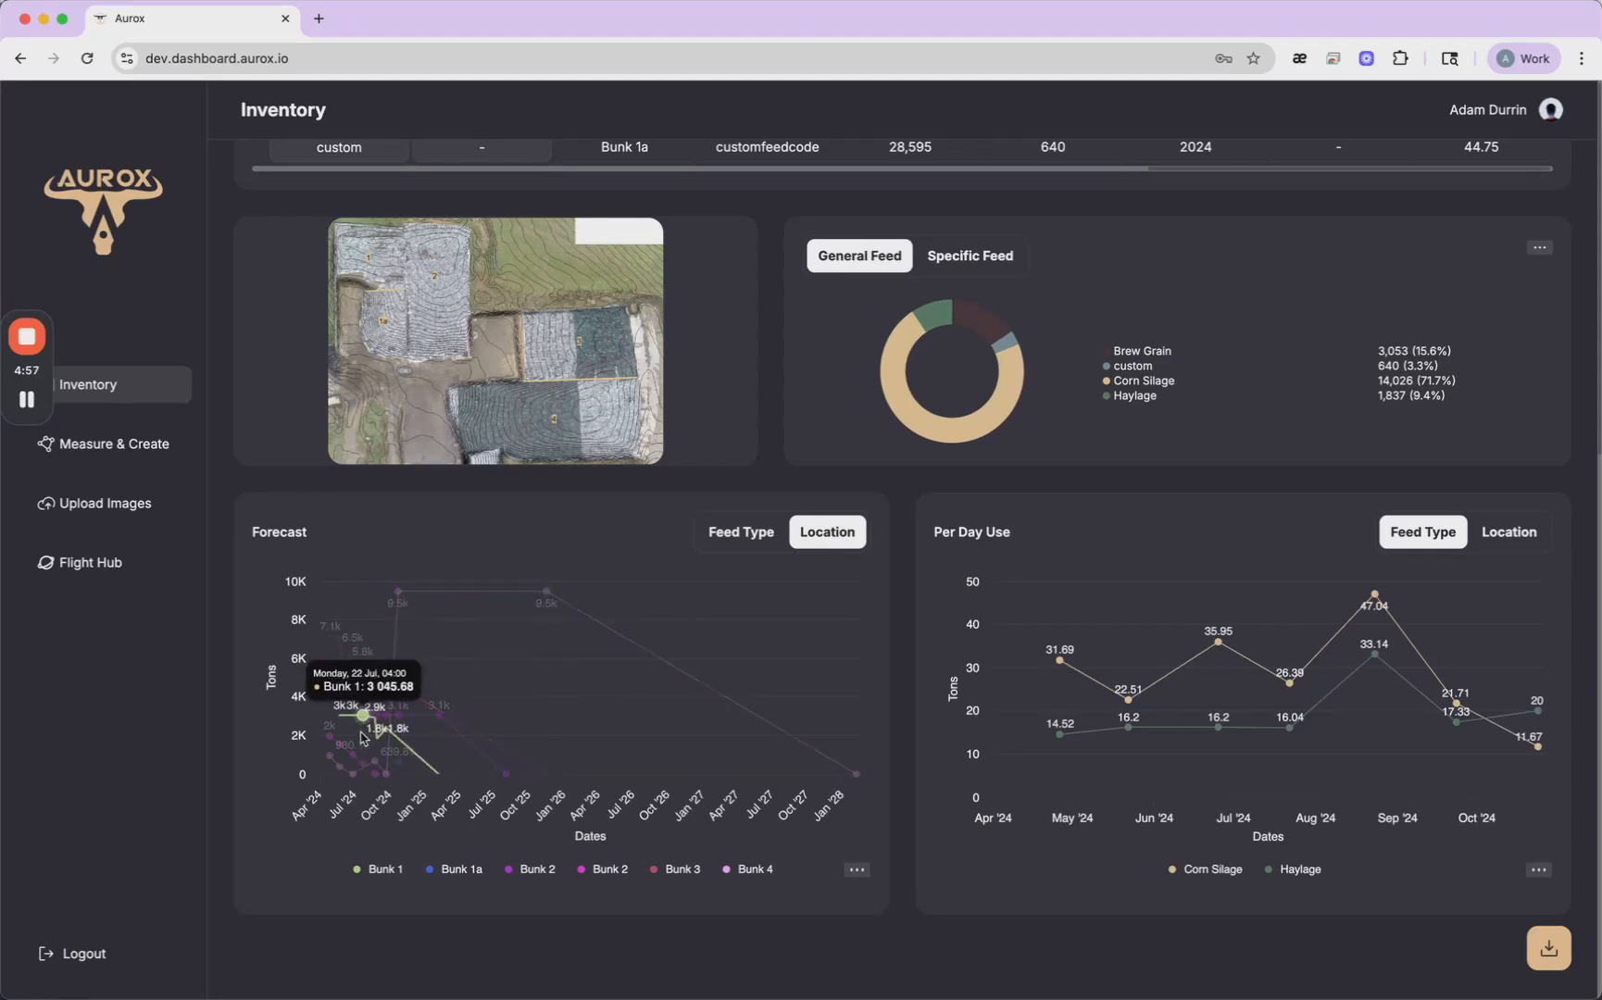
click(725, 542)
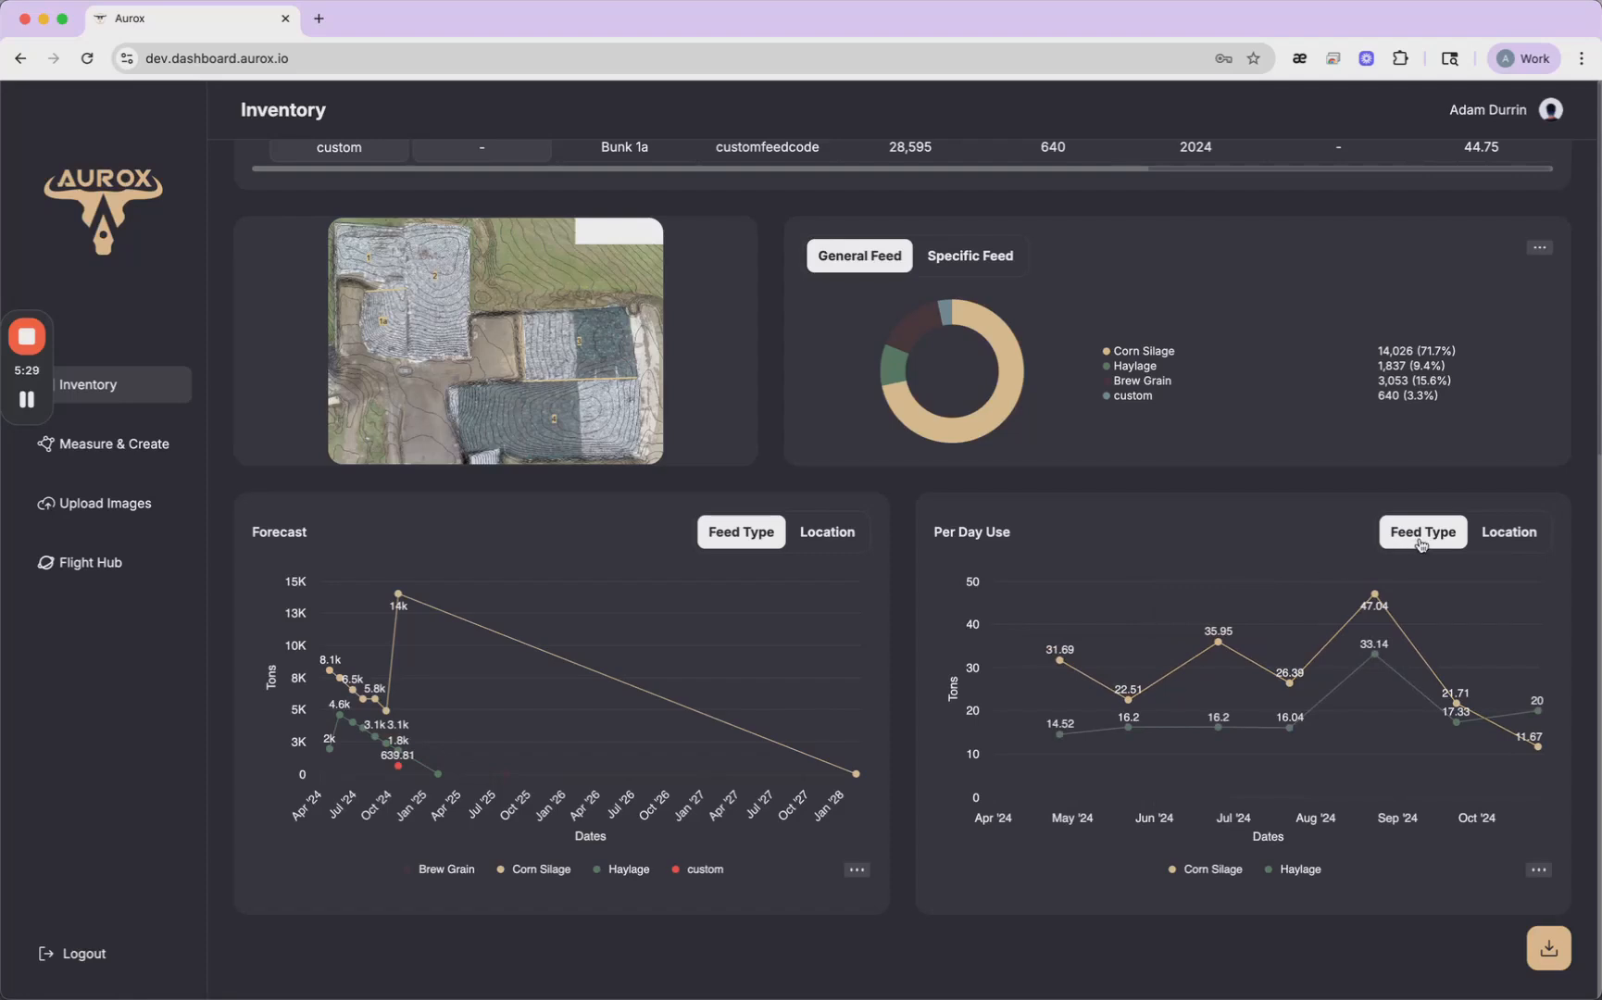
click(1511, 535)
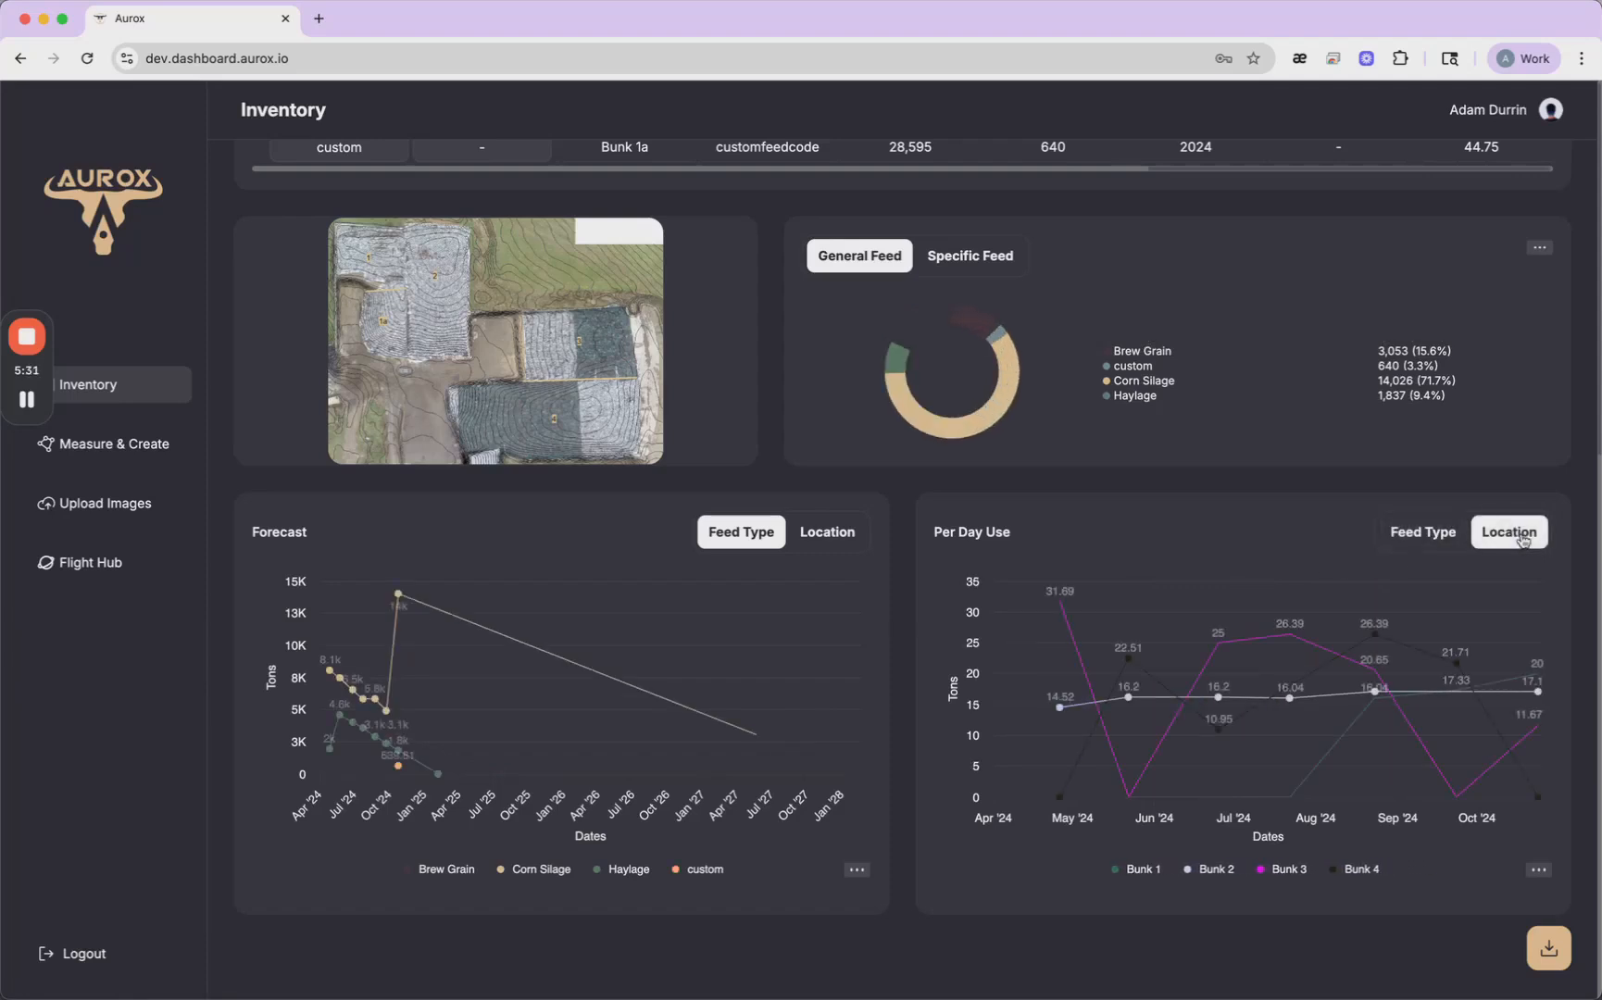
click(1440, 541)
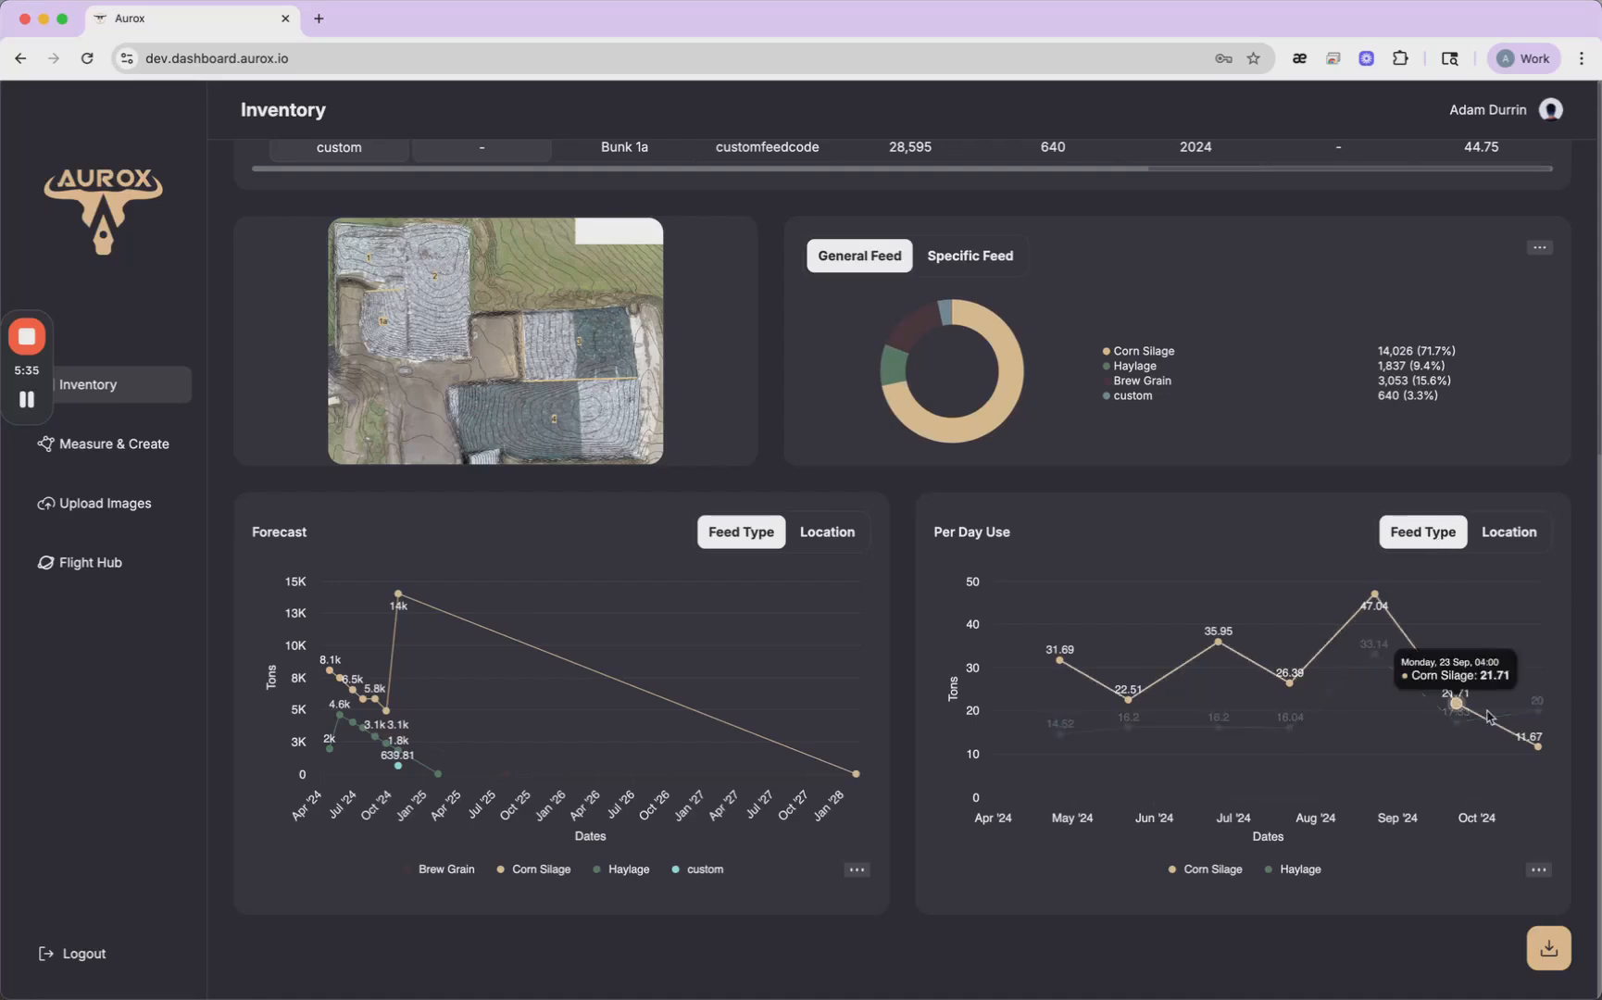
- Show the download options for the basic and detailed reports and look over the page's contents
click(1548, 950)
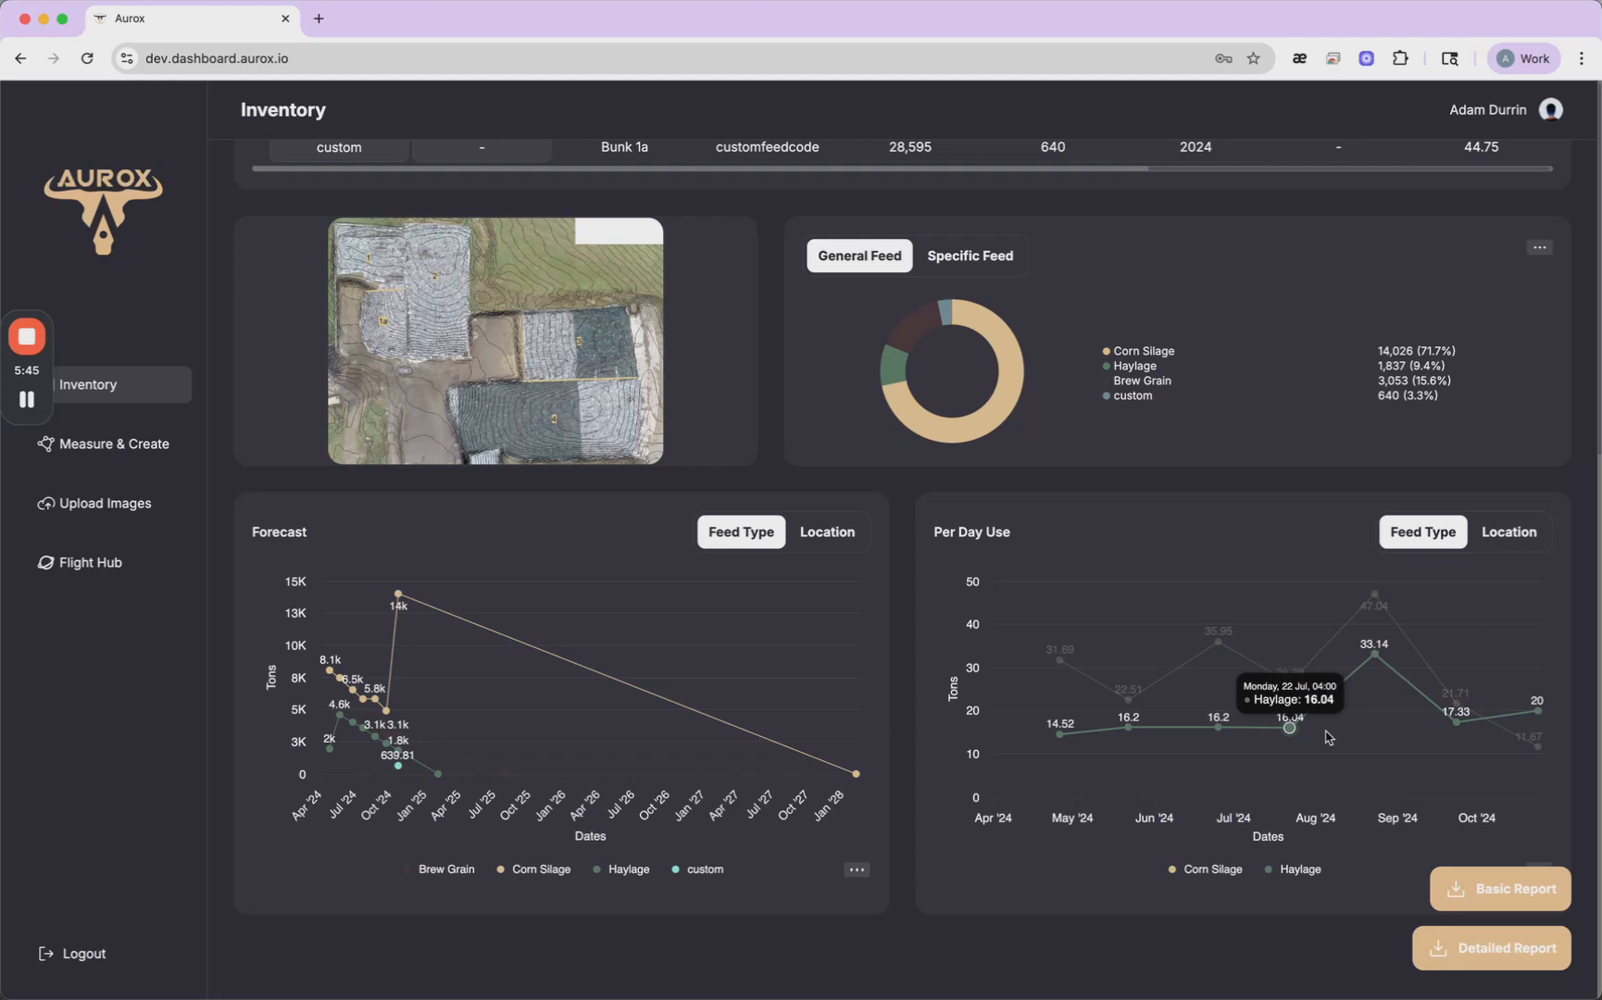
scroll(1313, 679, up, 3)
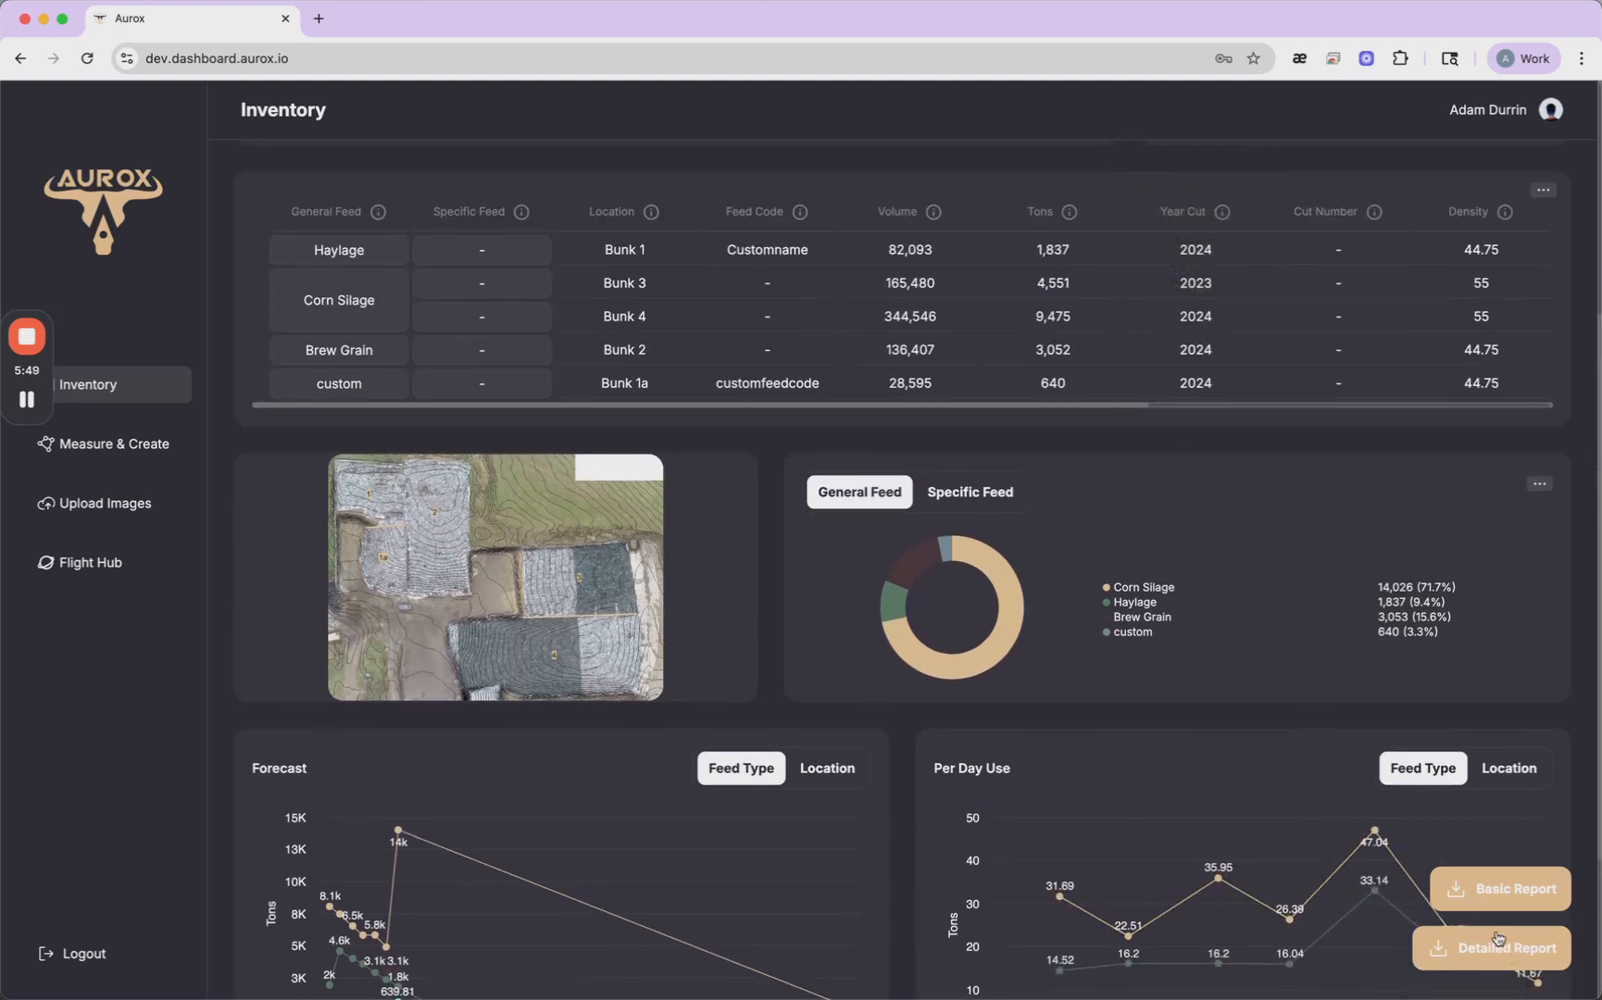
scroll(1195, 607, down, 2)
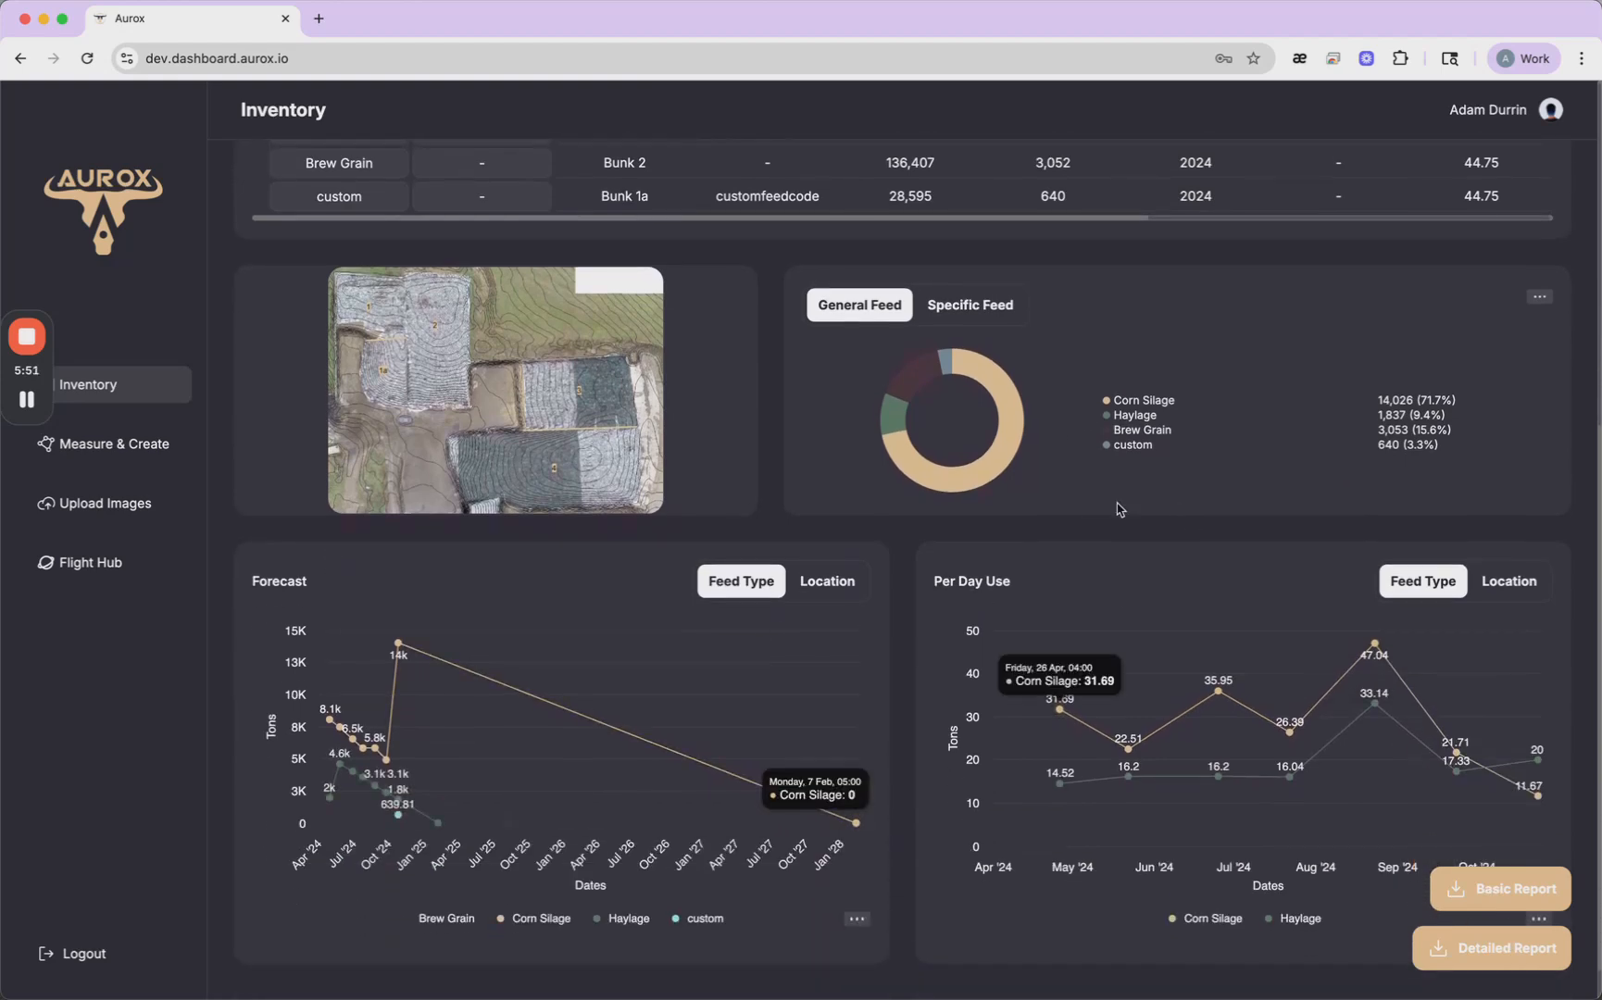
scroll(1119, 413, up, 6)
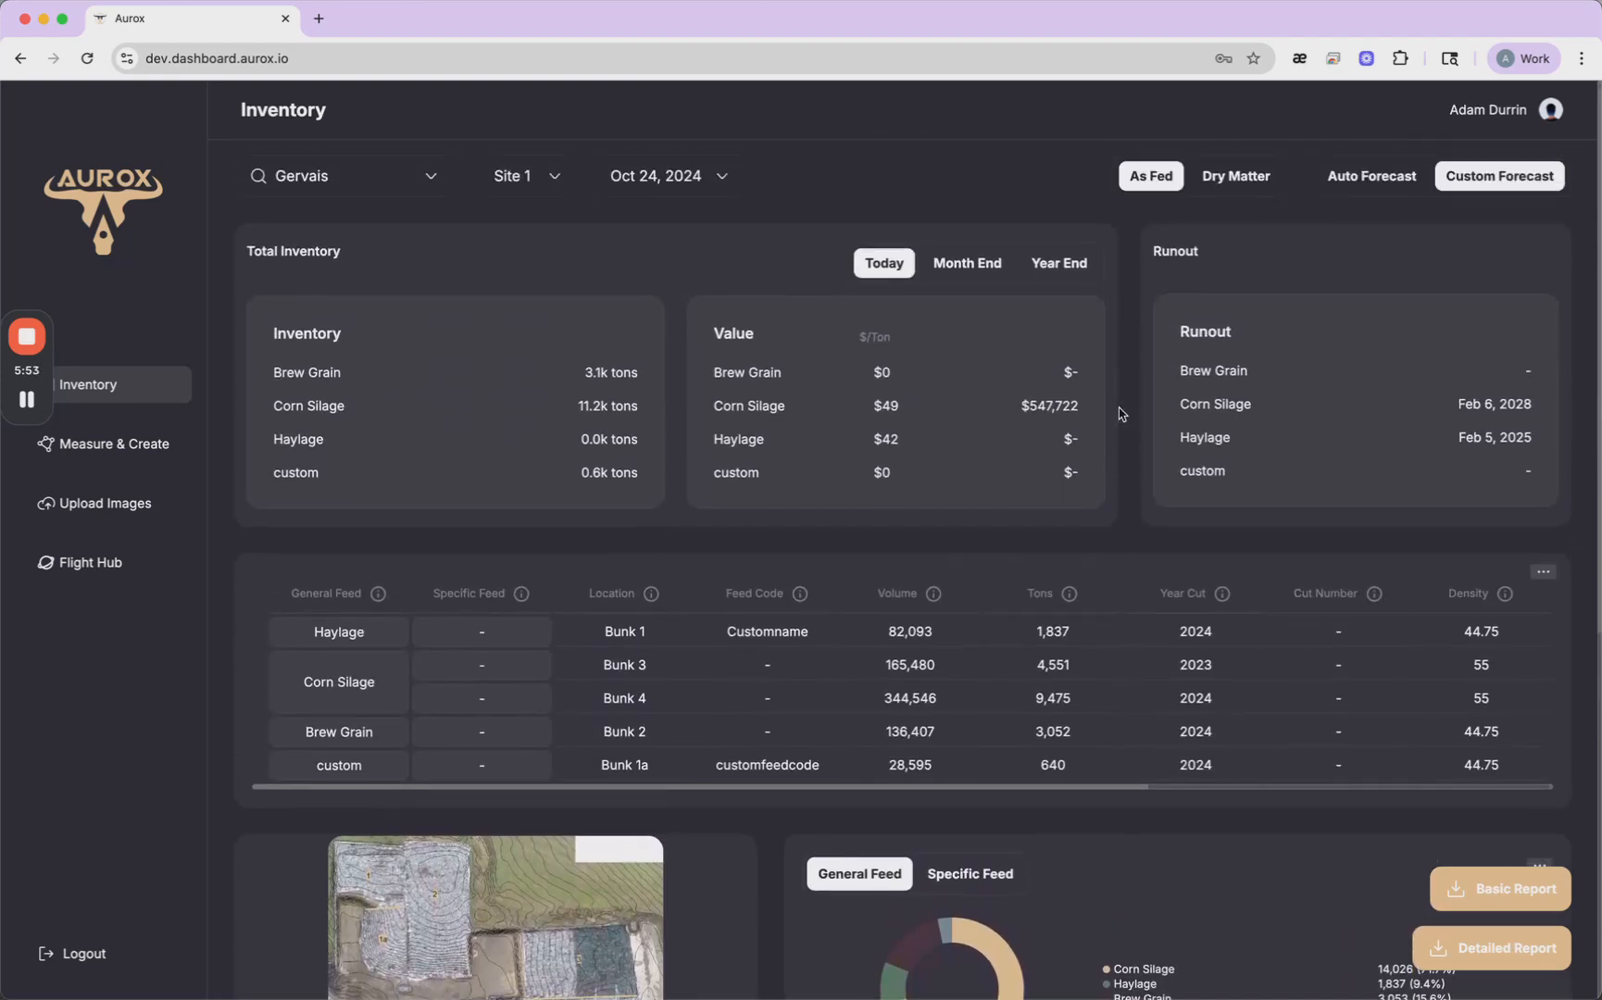